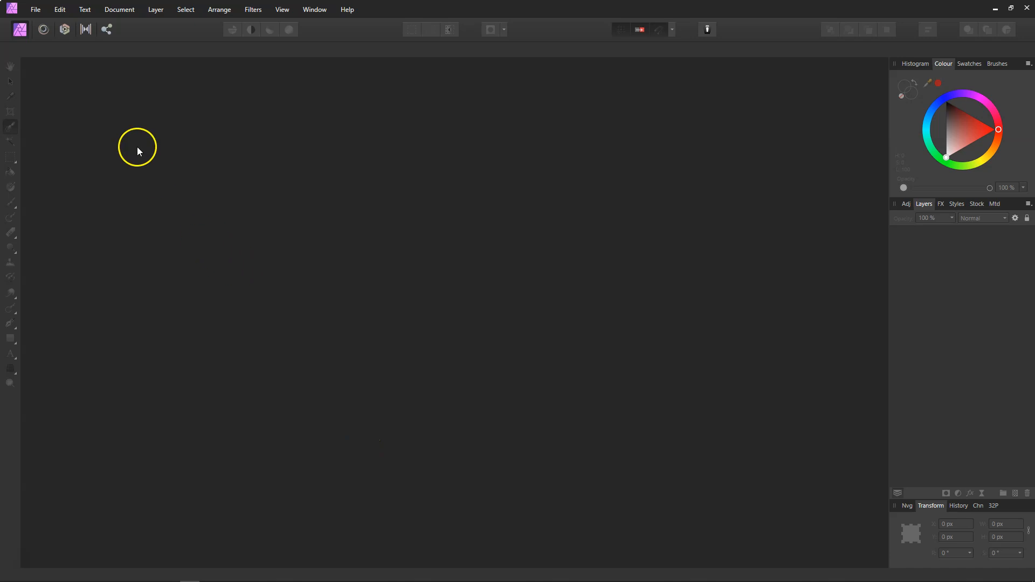
- Open the sphere image from the Lighting folder and unlock its Background layer
{"action": "left_click", "coordinate": [36, 10]}
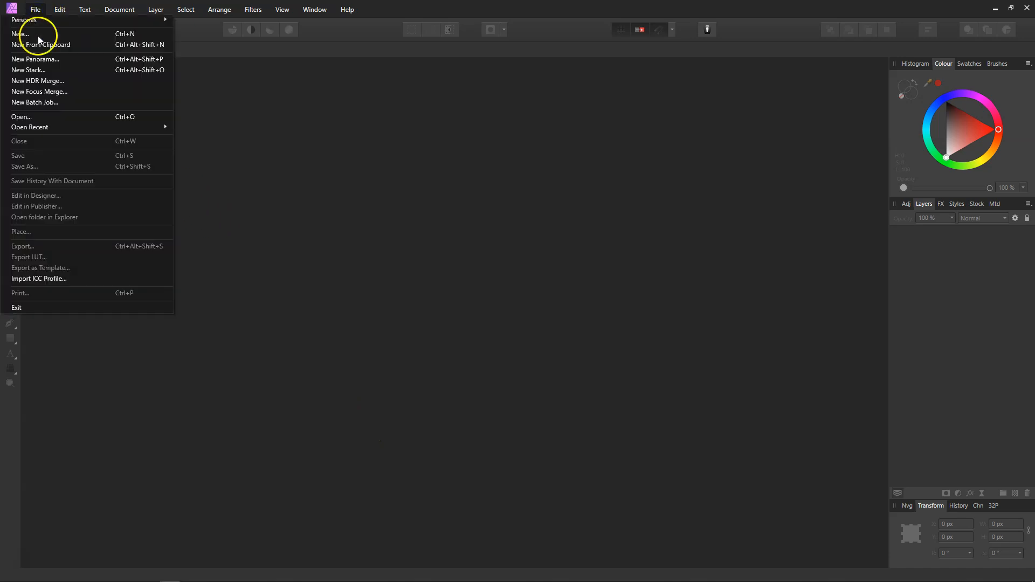
{"action": "left_click", "coordinate": [45, 118]}
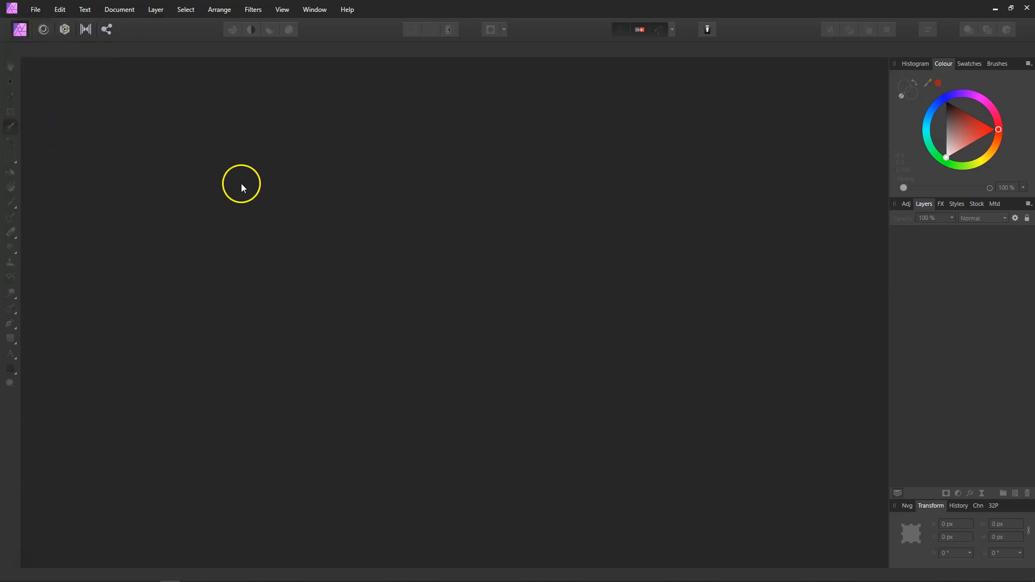
{"action": "left_click", "coordinate": [347, 97]}
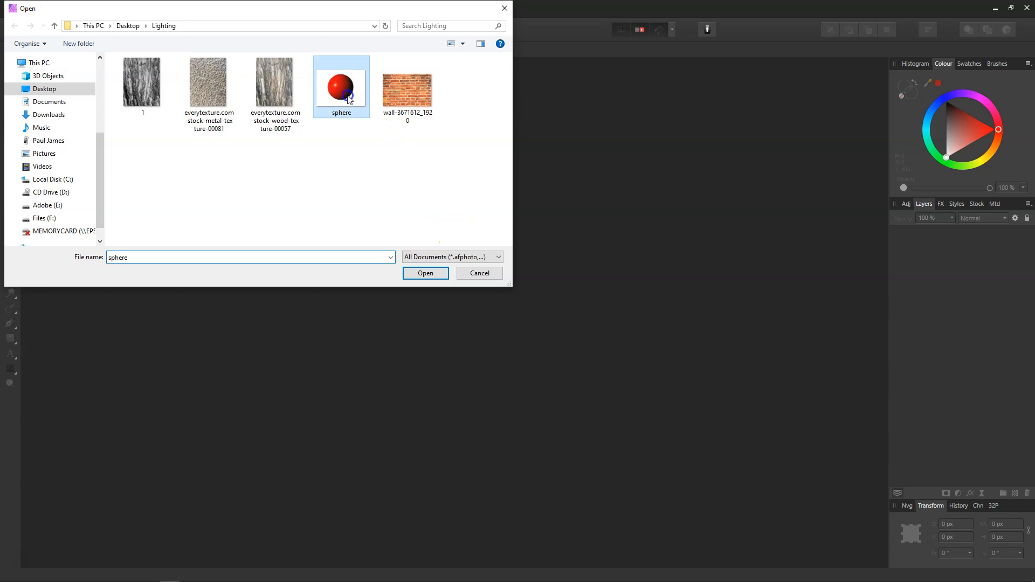
{"action": "left_click", "coordinate": [425, 273]}
{"action": "left_click", "coordinate": [1007, 234]}
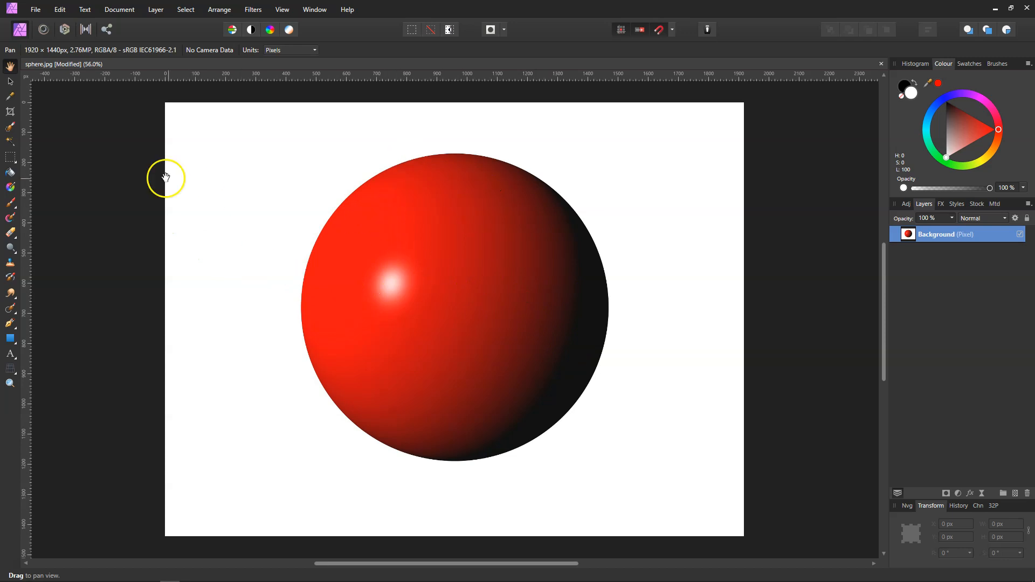
- Select the whole red sphere with the Selection Brush and switch to the Move tool
{"action": "left_click", "coordinate": [9, 128]}
{"action": "mouse_move", "coordinate": [358, 160]}
{"action": "left_mouse_down"}
{"action": "mouse_move", "coordinate": [421, 177]}
{"action": "mouse_move", "coordinate": [371, 245]}
{"action": "mouse_move", "coordinate": [378, 309]}
{"action": "mouse_move", "coordinate": [423, 338]}
{"action": "mouse_move", "coordinate": [369, 280]}
{"action": "mouse_move", "coordinate": [357, 238]}
{"action": "mouse_move", "coordinate": [347, 324]}
{"action": "mouse_move", "coordinate": [375, 395]}
{"action": "mouse_move", "coordinate": [422, 412]}
{"action": "mouse_move", "coordinate": [469, 409]}
{"action": "mouse_move", "coordinate": [447, 429]}
{"action": "mouse_move", "coordinate": [423, 430]}
{"action": "mouse_move", "coordinate": [483, 424]}
{"action": "mouse_move", "coordinate": [562, 363]}
{"action": "mouse_move", "coordinate": [564, 313]}
{"action": "mouse_move", "coordinate": [545, 243]}
{"action": "mouse_move", "coordinate": [484, 189]}
{"action": "mouse_move", "coordinate": [433, 185]}
{"action": "mouse_move", "coordinate": [456, 194]}
{"action": "left_mouse_up"}
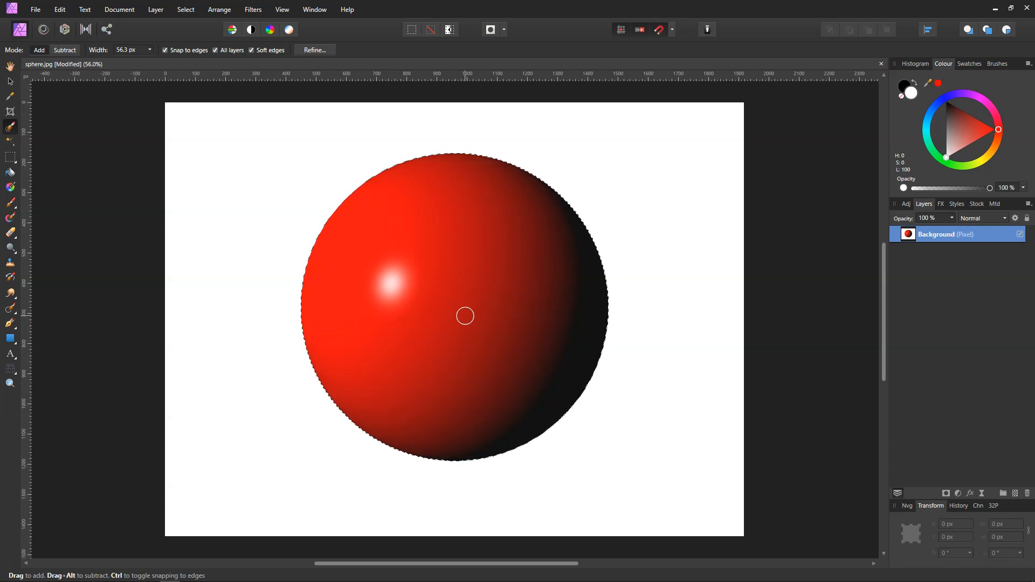
{"action": "left_click", "coordinate": [10, 81]}
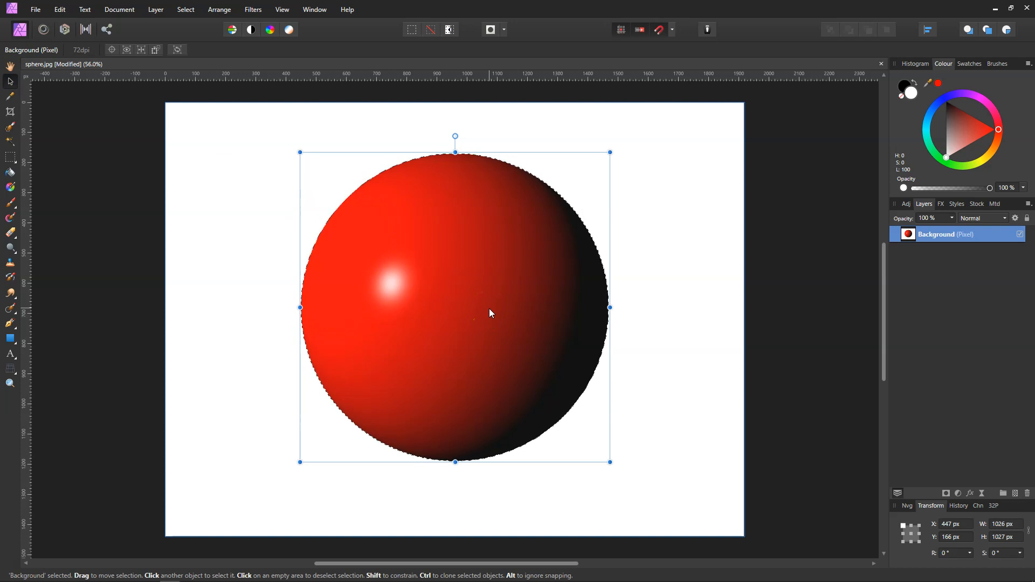
{"action": "left_click", "coordinate": [762, 313]}
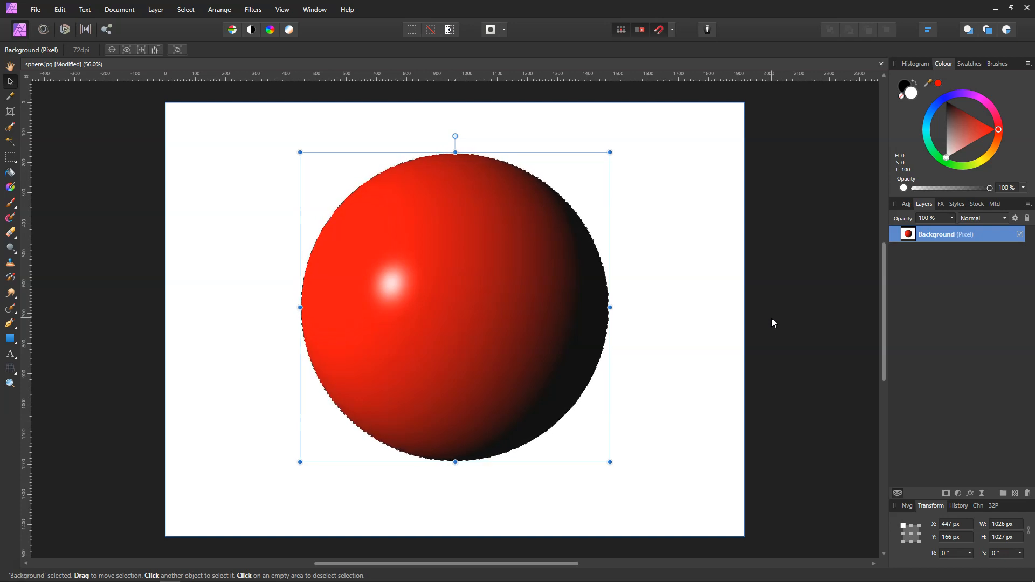
{"action": "left_click", "coordinate": [768, 323]}
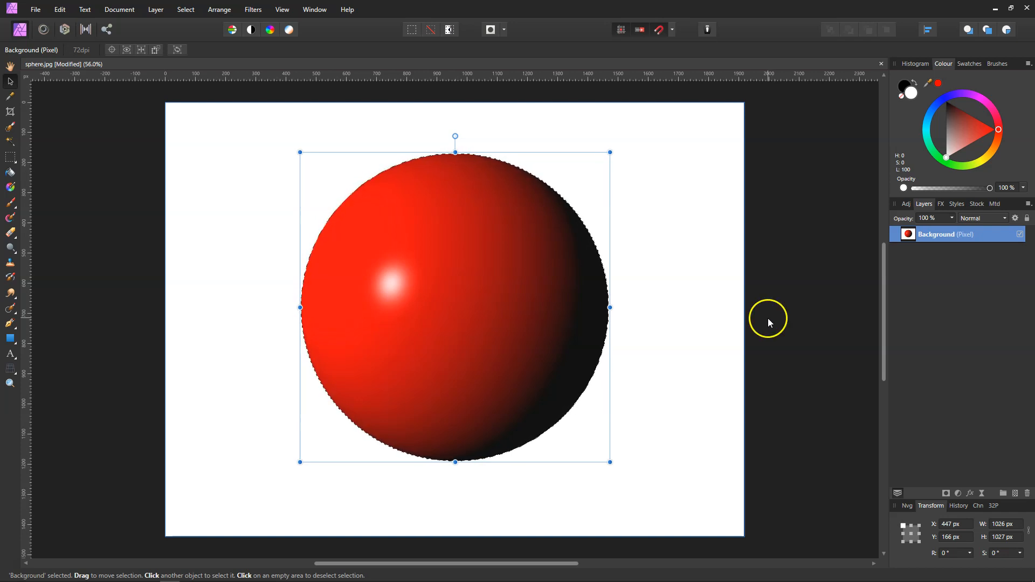
- Try the destructive Lighting filter with its default spot light on the selected sphere, and undo it
{"action": "left_click", "coordinate": [256, 10]}
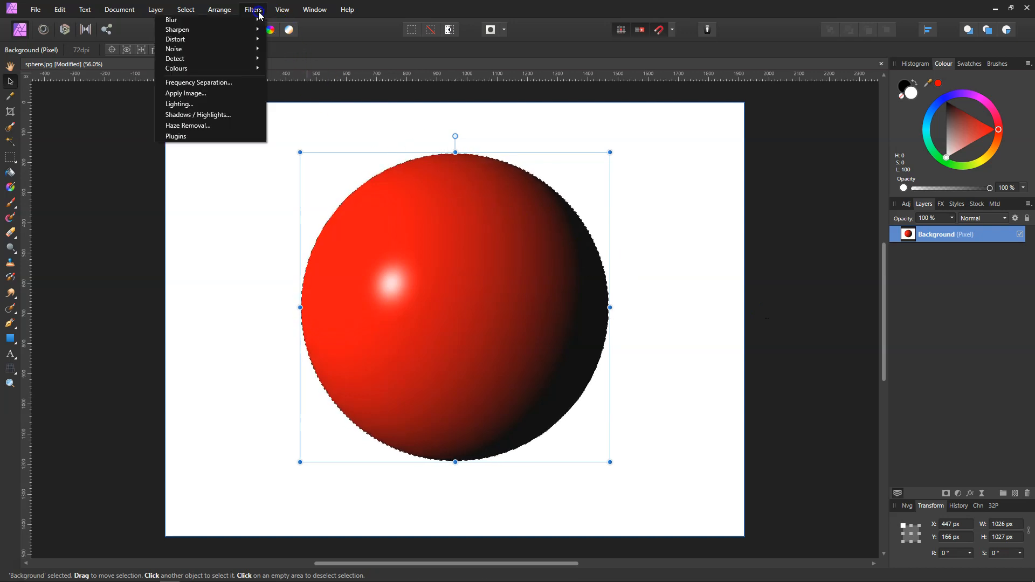
{"action": "left_click", "coordinate": [197, 105]}
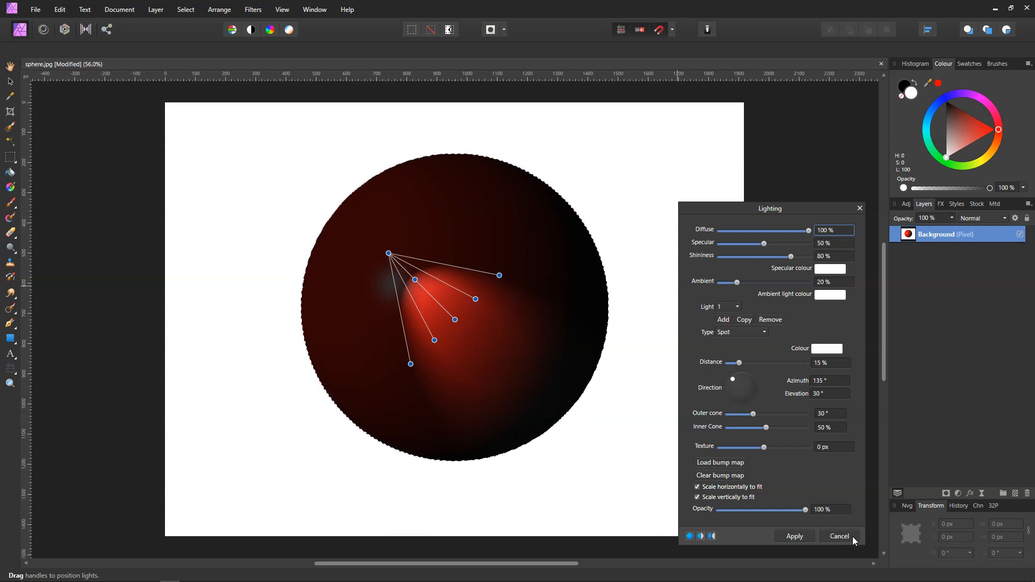
{"action": "left_click", "coordinate": [797, 538]}
{"action": "left_click", "coordinate": [972, 246]}
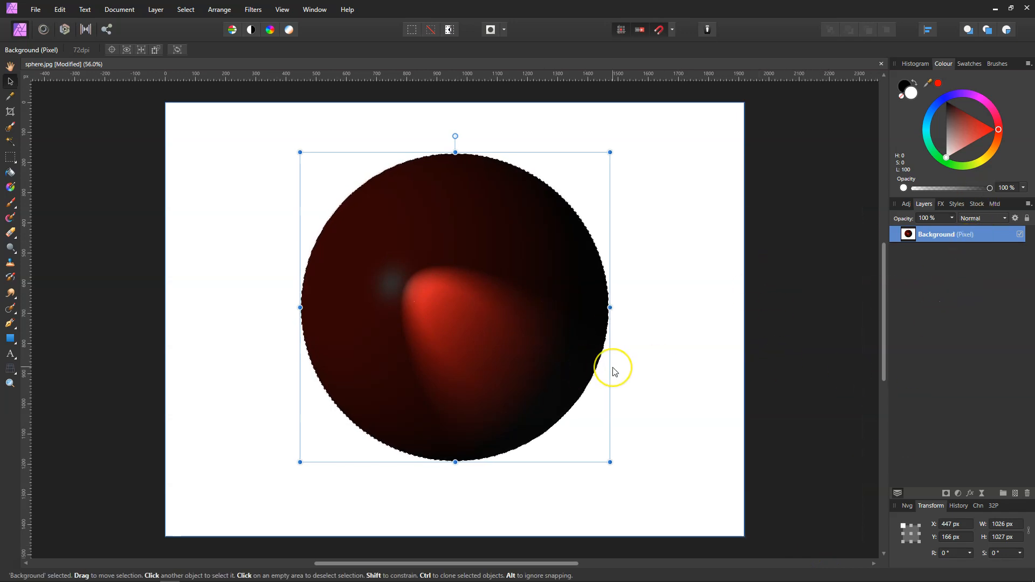
{"action": "key", "text": "ctrl+z"}
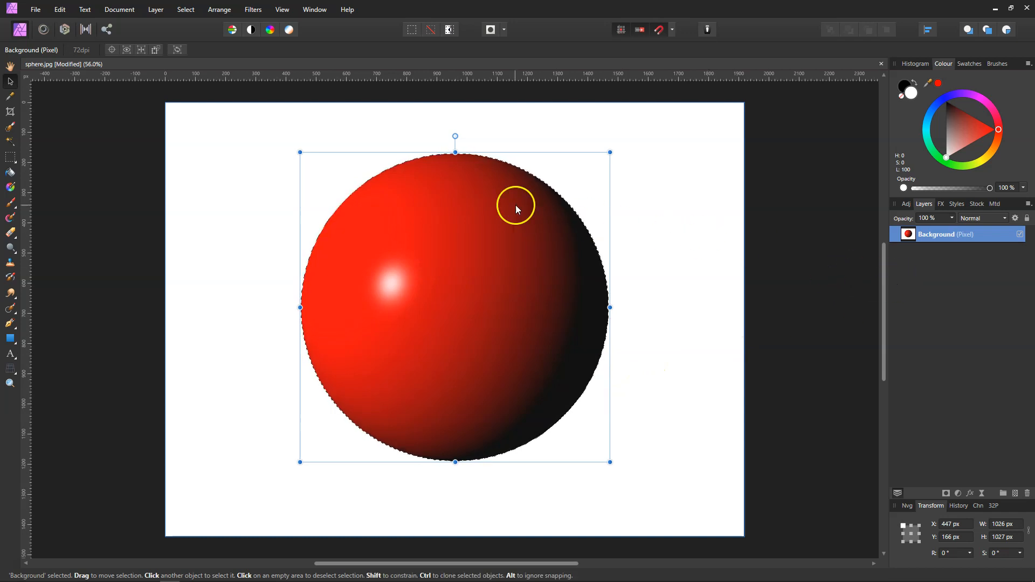
- Add a live Lighting filter layer to the selected sphere with default settings and close its dialog
{"action": "left_click", "coordinate": [156, 9]}
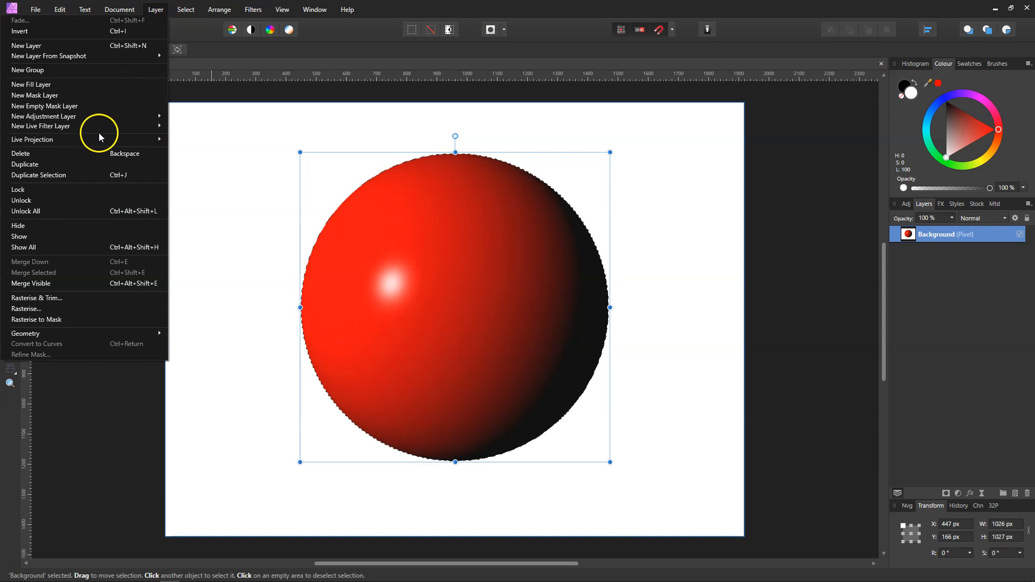
{"action": "mouse_move", "coordinate": [94, 127]}
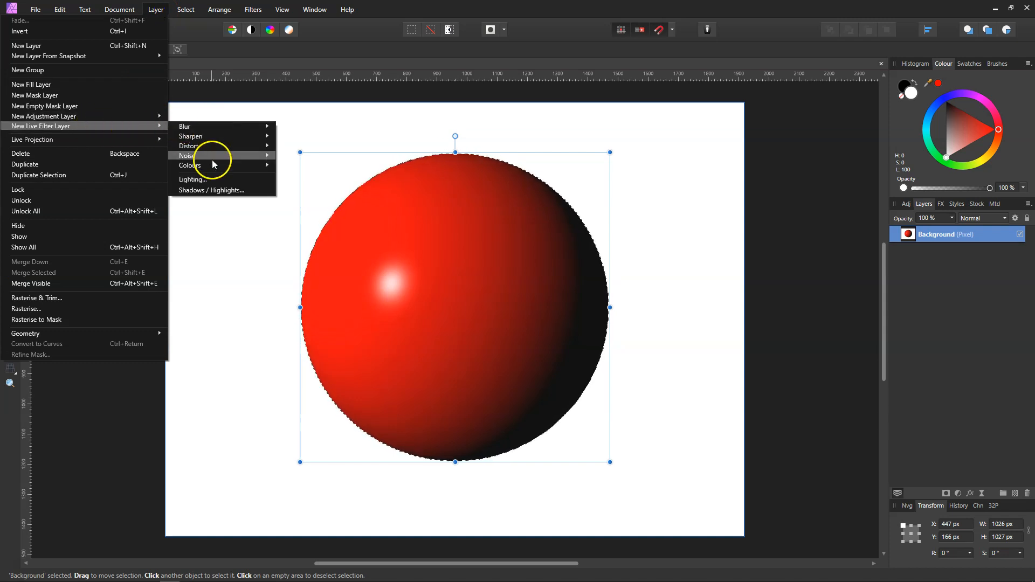
{"action": "left_click", "coordinate": [210, 178]}
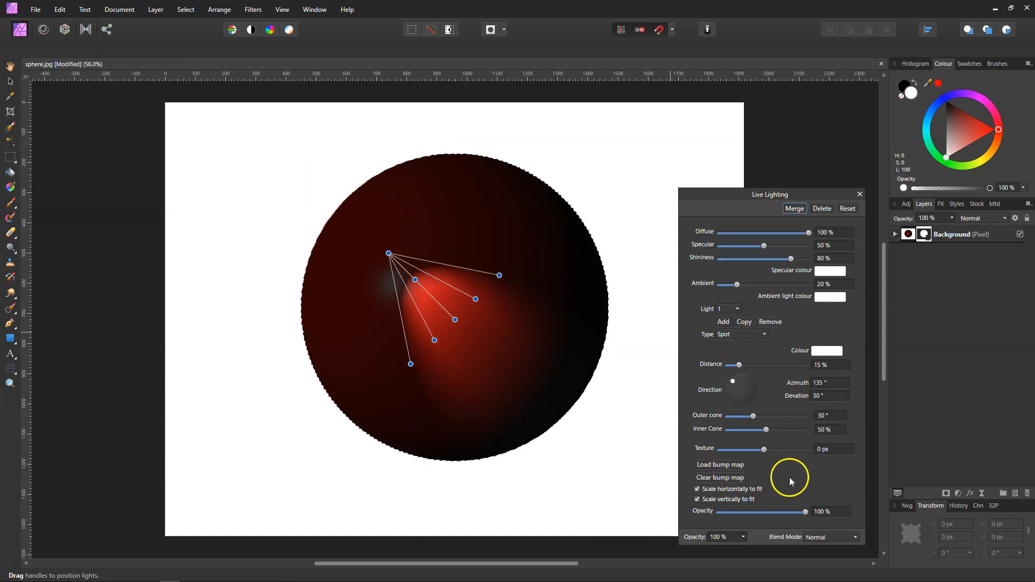
{"action": "left_click", "coordinate": [859, 195]}
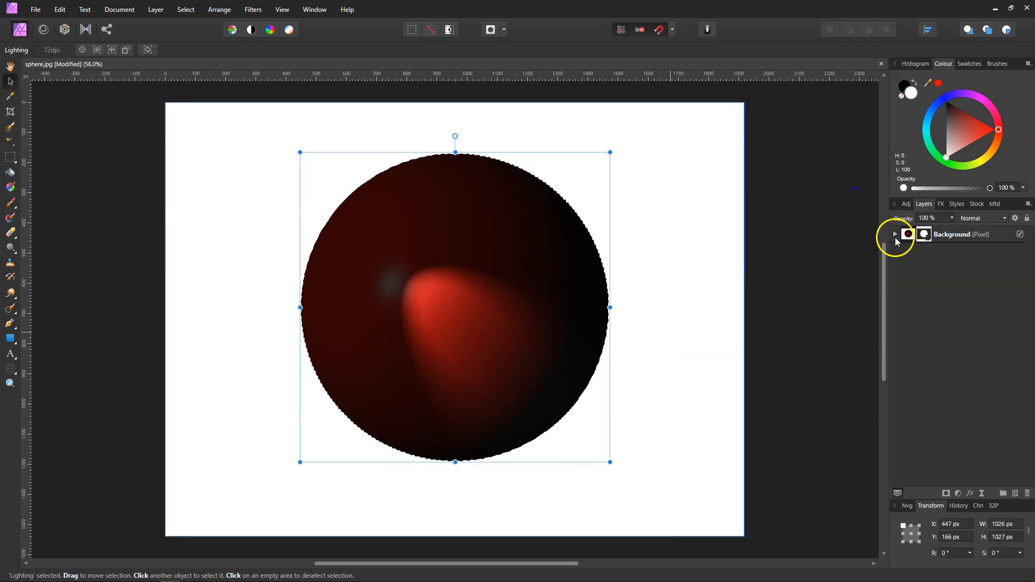
- Reopen the settings of the Lighting layer nested under Background and delete that live filter
{"action": "left_click", "coordinate": [895, 234]}
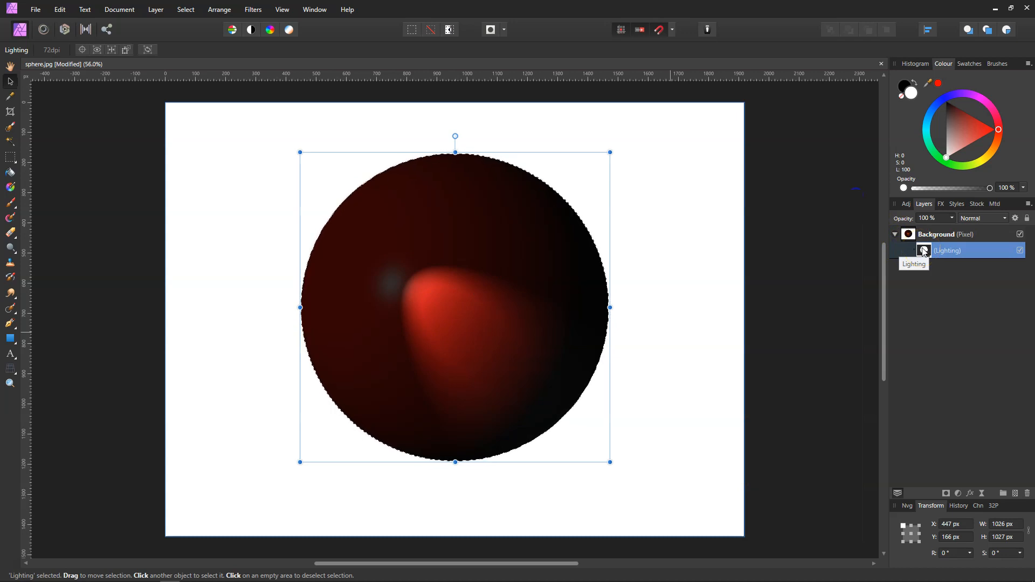
{"action": "double_click", "coordinate": [923, 252]}
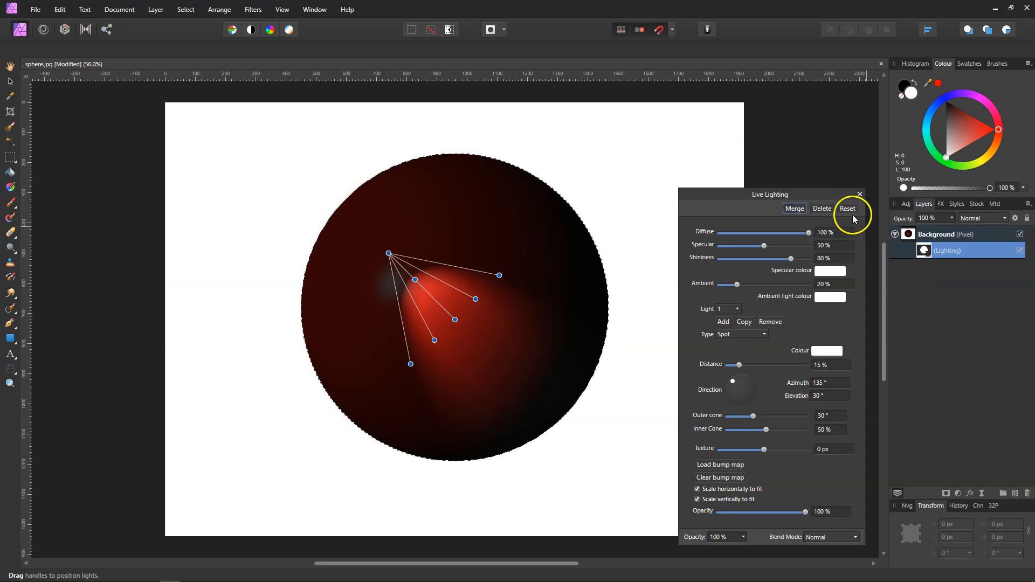
{"action": "left_click", "coordinate": [824, 211]}
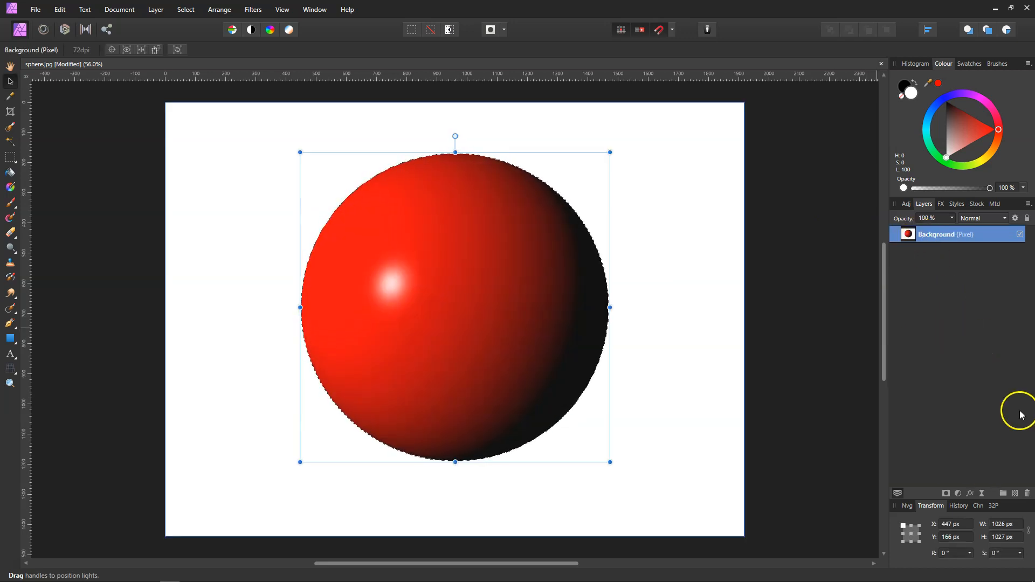
- Add a live Lighting filter to the selected sphere with a Directional light at about 179.8° azimuth and 48.2° elevation
{"action": "left_click", "coordinate": [982, 495]}
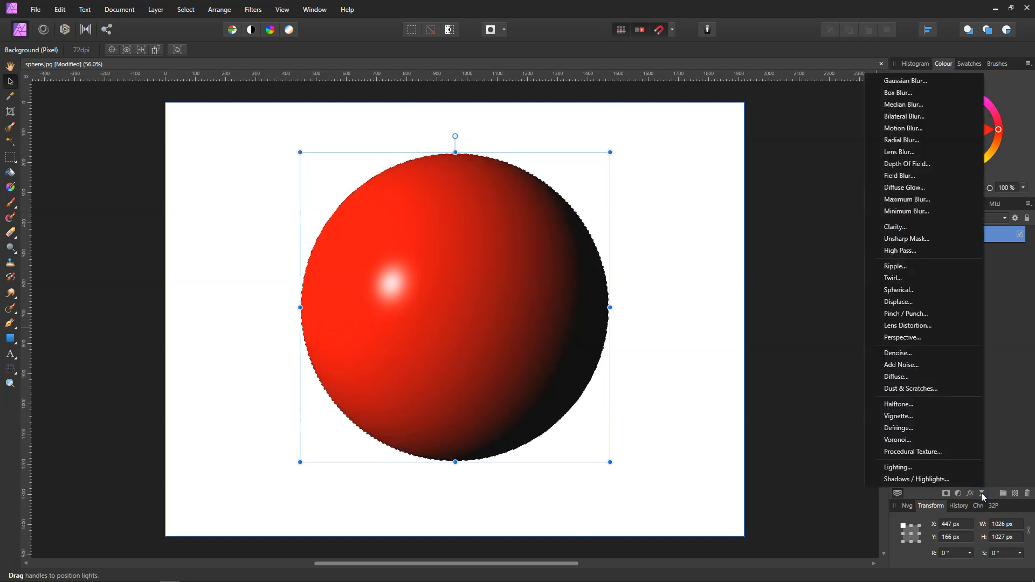
{"action": "left_click", "coordinate": [913, 466]}
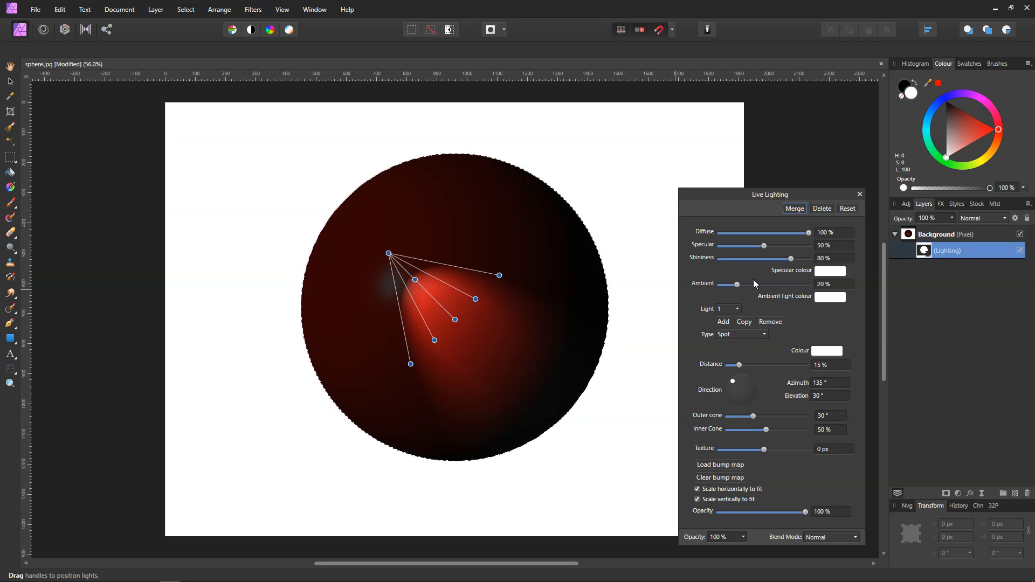
{"action": "left_click", "coordinate": [762, 334]}
{"action": "left_click", "coordinate": [750, 372]}
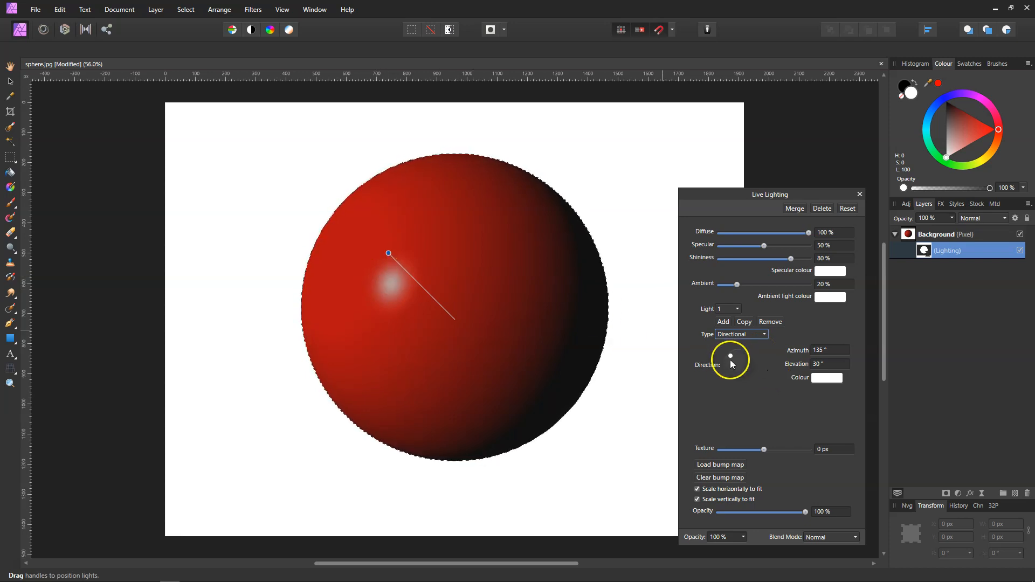
{"action": "mouse_move", "coordinate": [388, 254]}
{"action": "left_mouse_down"}
{"action": "mouse_move", "coordinate": [374, 273]}
{"action": "mouse_move", "coordinate": [367, 348]}
{"action": "mouse_move", "coordinate": [427, 385]}
{"action": "mouse_move", "coordinate": [363, 341]}
{"action": "mouse_move", "coordinate": [386, 301]}
{"action": "mouse_move", "coordinate": [393, 311]}
{"action": "mouse_move", "coordinate": [452, 322]}
{"action": "mouse_move", "coordinate": [395, 321]}
{"action": "left_mouse_up"}
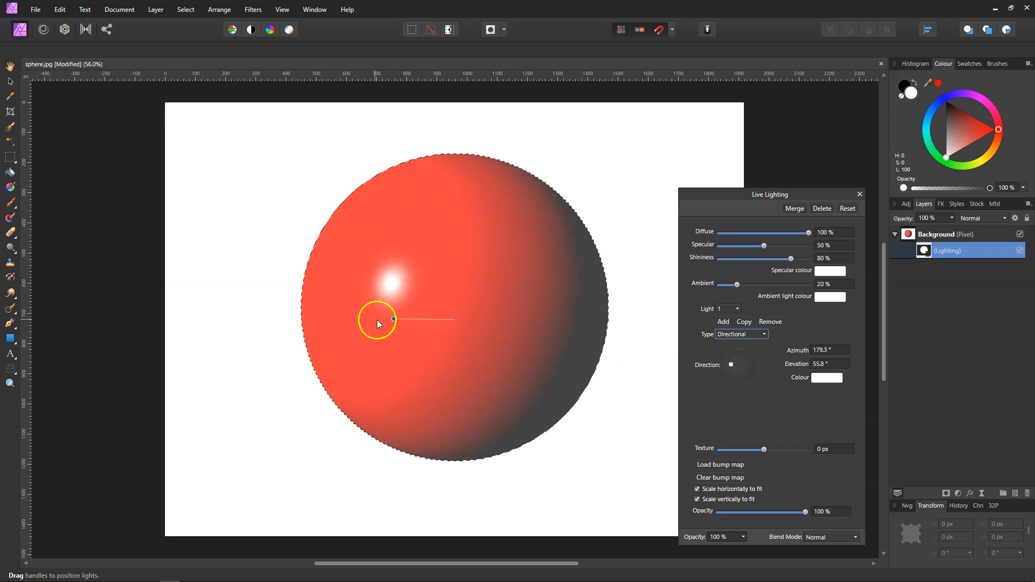
{"action": "left_click_drag", "start_coordinate": [392, 319], "coordinate": [382, 319]}
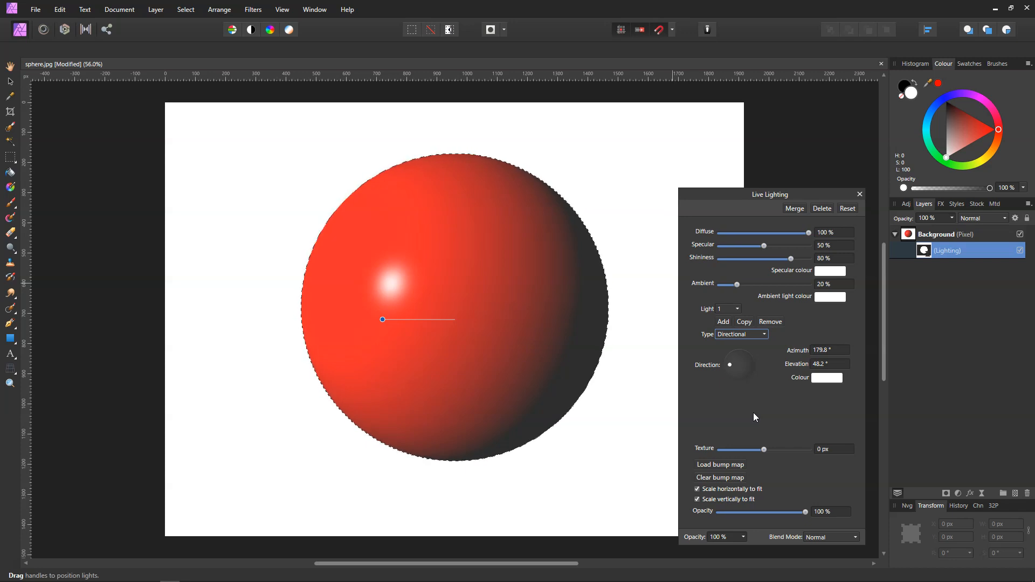
- Load the everytexture.com-stock-metal-texture-00081 image as the bump map and set Texture to about 7.2 px
{"action": "left_click", "coordinate": [720, 465]}
{"action": "left_click", "coordinate": [723, 464]}
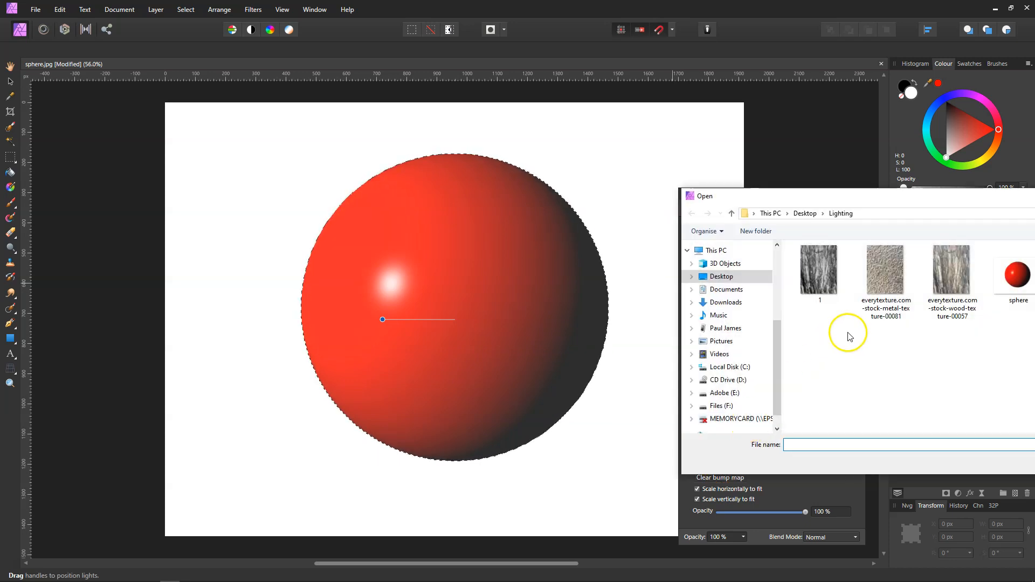
{"action": "left_click", "coordinate": [885, 272]}
{"action": "left_click", "coordinate": [944, 461]}
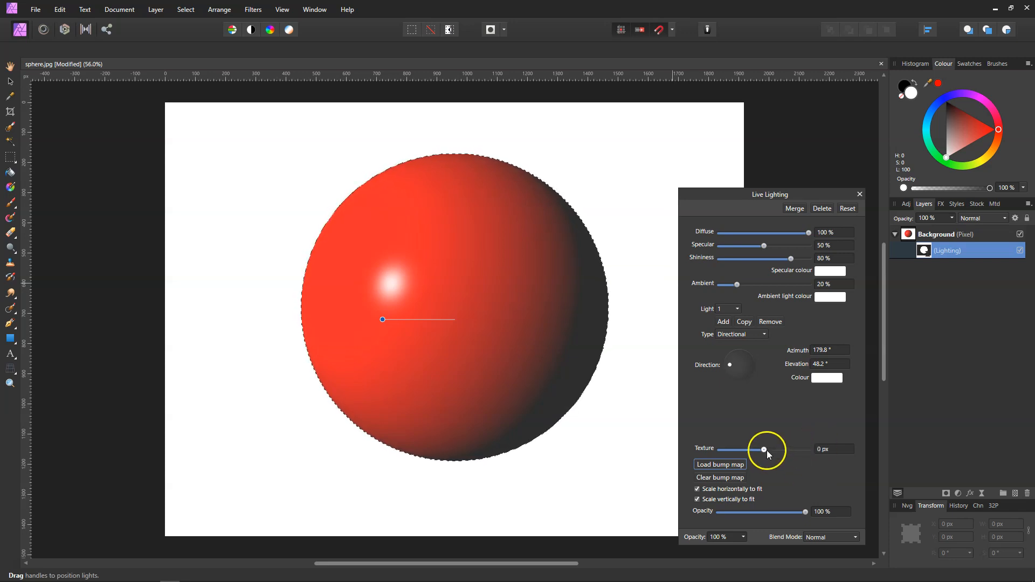
{"action": "left_click_drag", "start_coordinate": [765, 450], "coordinate": [768, 450]}
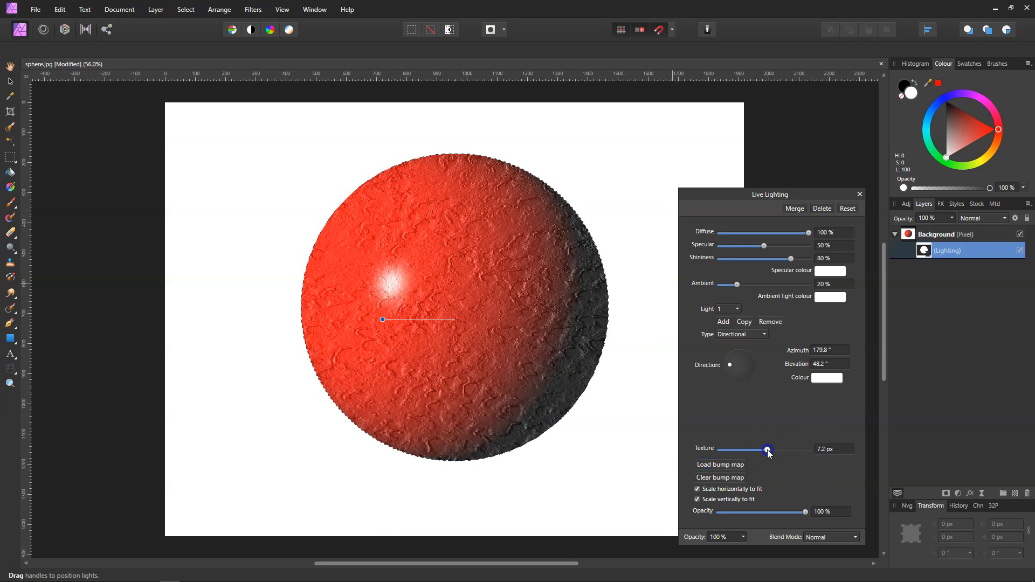
{"action": "left_click", "coordinate": [730, 463]}
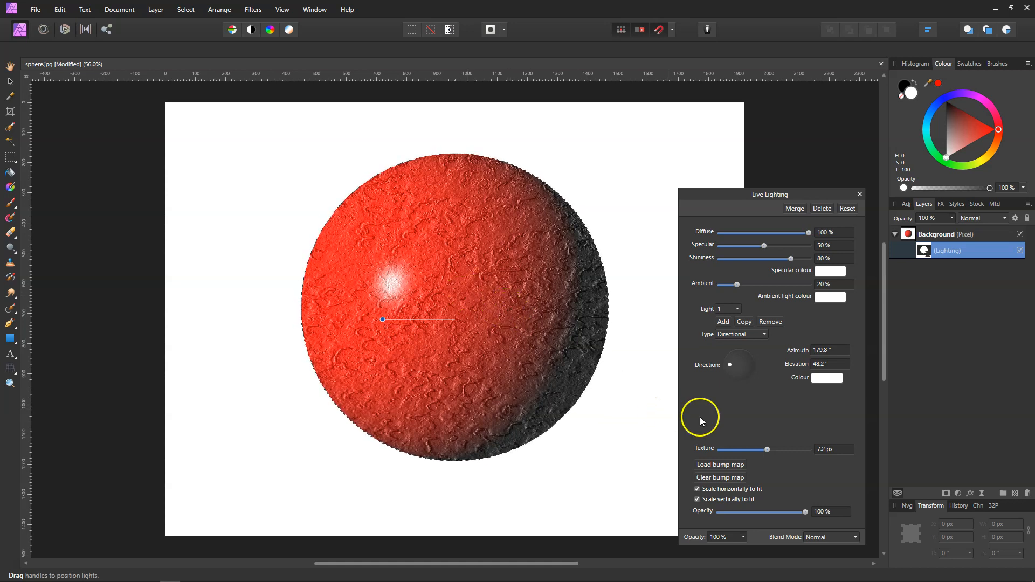
- Adjust the bump map's Texture through about 26.5, -27.7 and 51.8 px, finishing at about -8.4 px
{"action": "left_click", "coordinate": [767, 449]}
{"action": "mouse_move", "coordinate": [767, 452]}
{"action": "left_mouse_down"}
{"action": "mouse_move", "coordinate": [827, 453]}
{"action": "mouse_move", "coordinate": [706, 452]}
{"action": "mouse_move", "coordinate": [777, 451]}
{"action": "left_mouse_up"}
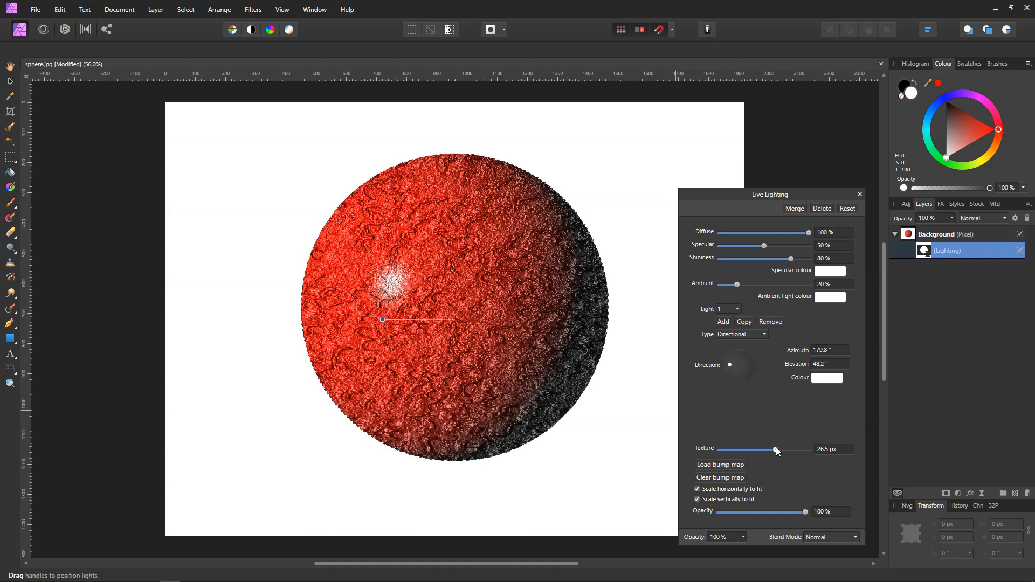
{"action": "left_click_drag", "start_coordinate": [777, 449], "coordinate": [753, 453]}
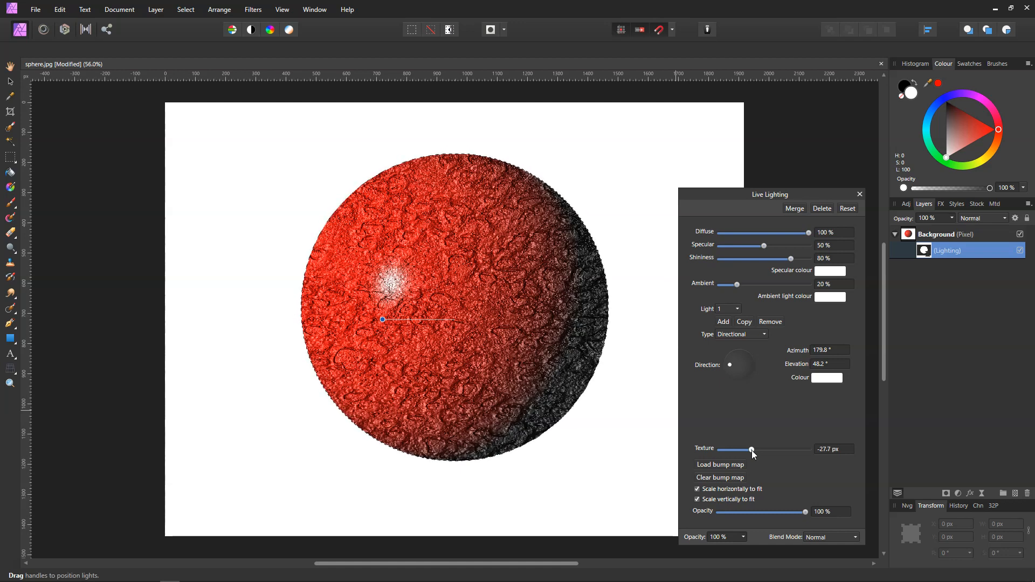
{"action": "left_click_drag", "start_coordinate": [748, 448], "coordinate": [787, 452]}
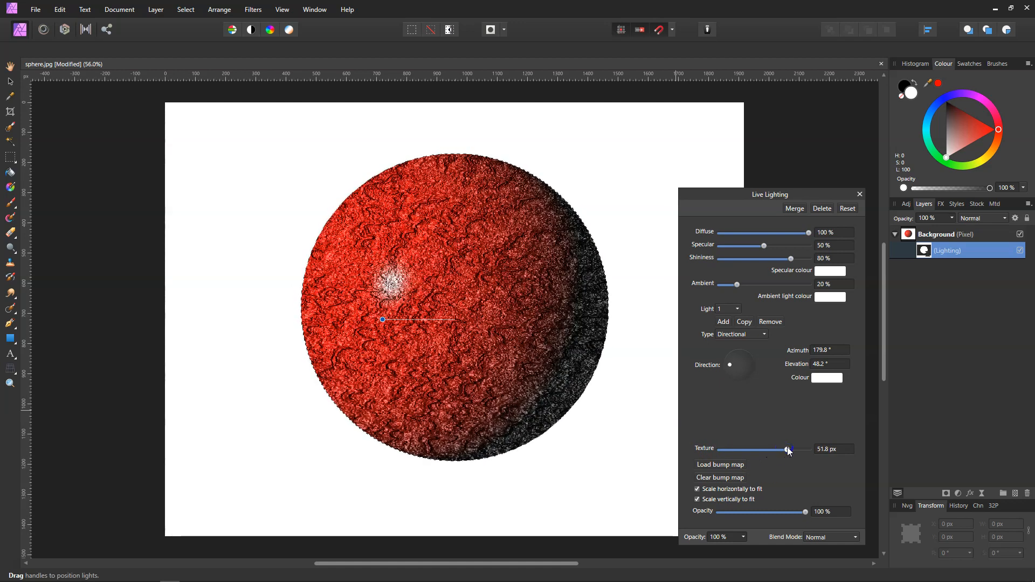
{"action": "left_click_drag", "start_coordinate": [787, 448], "coordinate": [761, 449]}
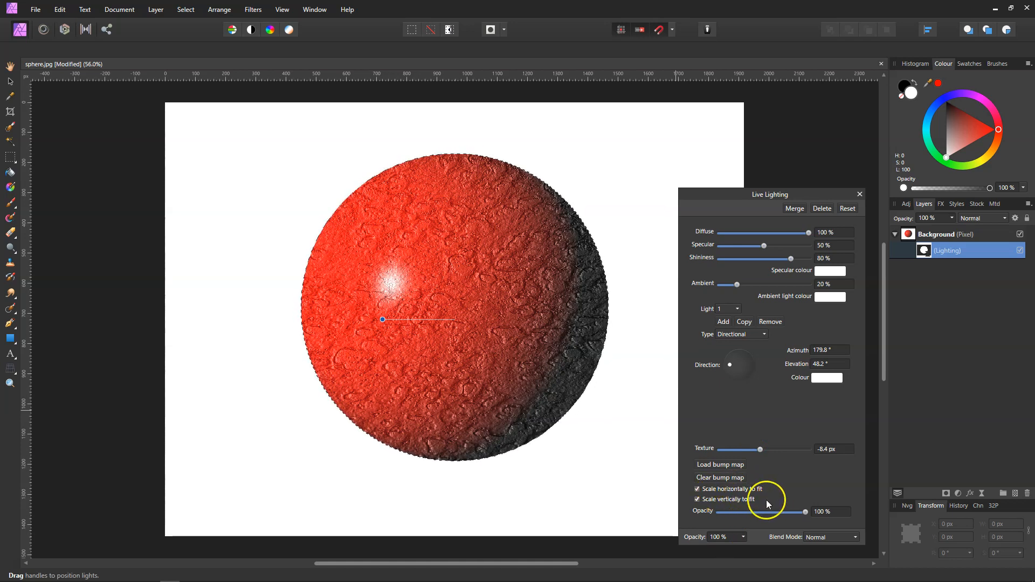
- Keep the filter opacity at 100%, clear the bump map, and close the Live Lighting settings
{"action": "mouse_move", "coordinate": [805, 512]}
{"action": "left_mouse_down"}
{"action": "mouse_move", "coordinate": [734, 513]}
{"action": "mouse_move", "coordinate": [807, 512]}
{"action": "left_mouse_up"}
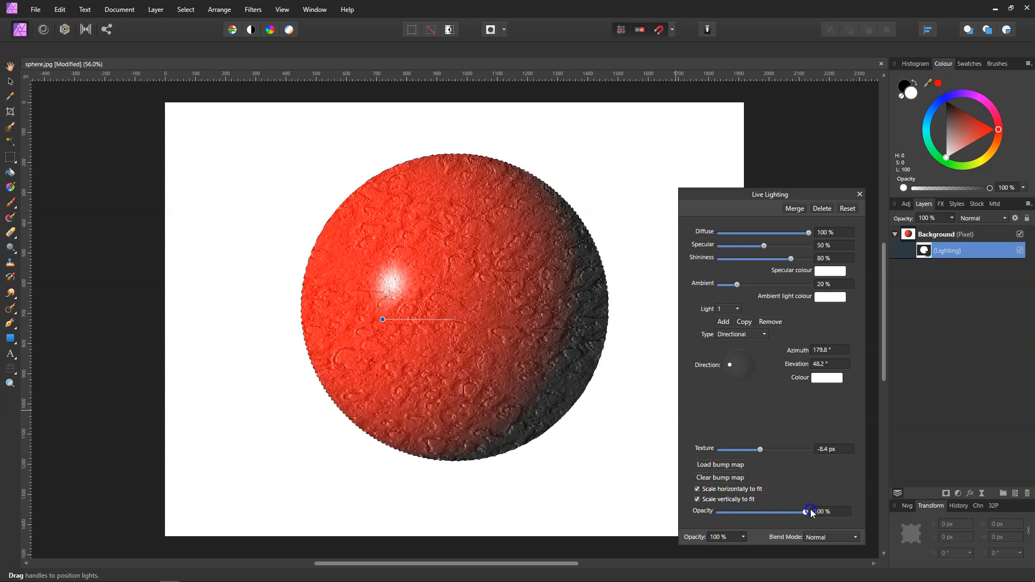
{"action": "left_click", "coordinate": [727, 480]}
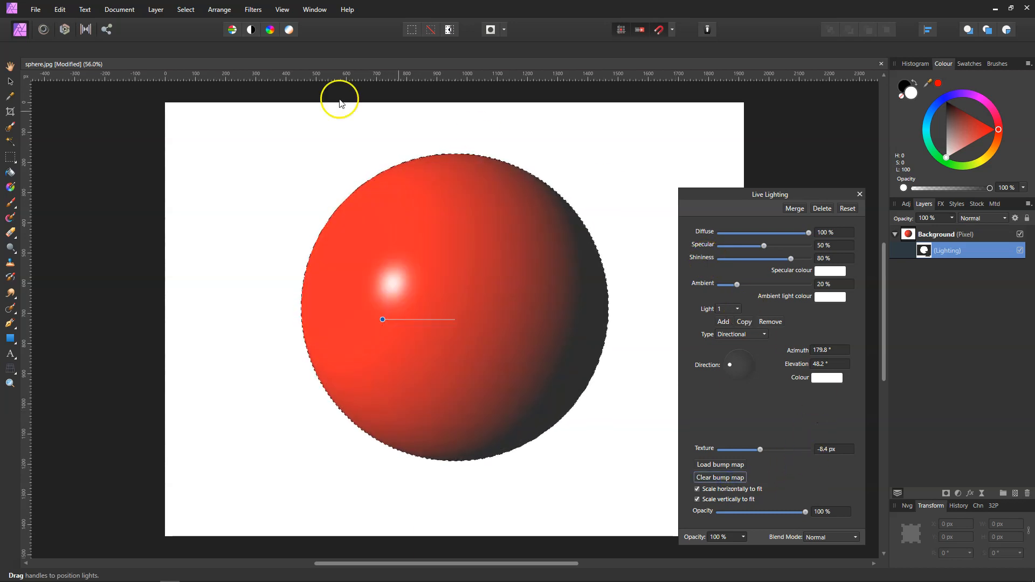
{"action": "left_click", "coordinate": [859, 194]}
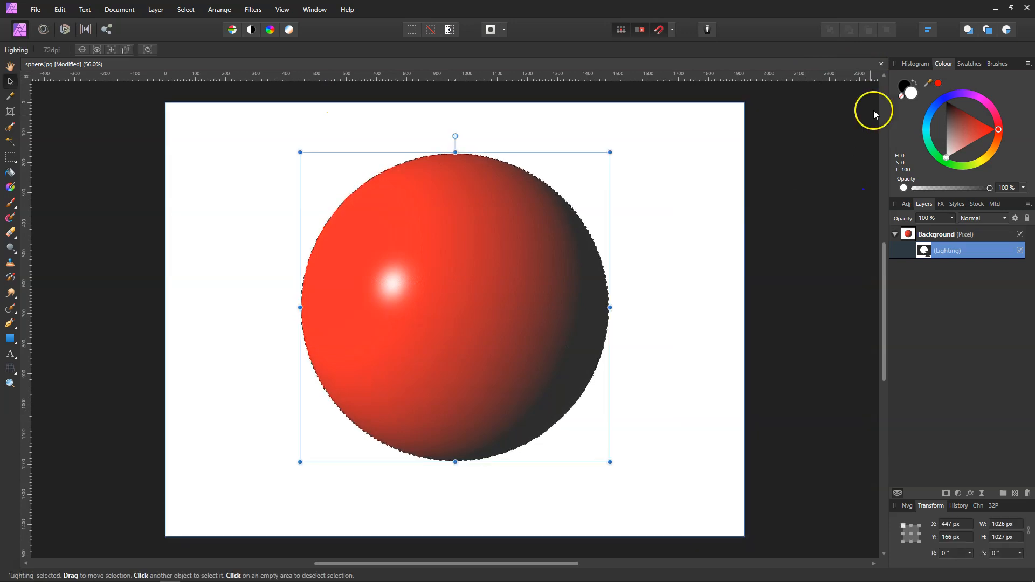
- Close sphere.jpg without saving its changes
{"action": "left_click", "coordinate": [882, 64]}
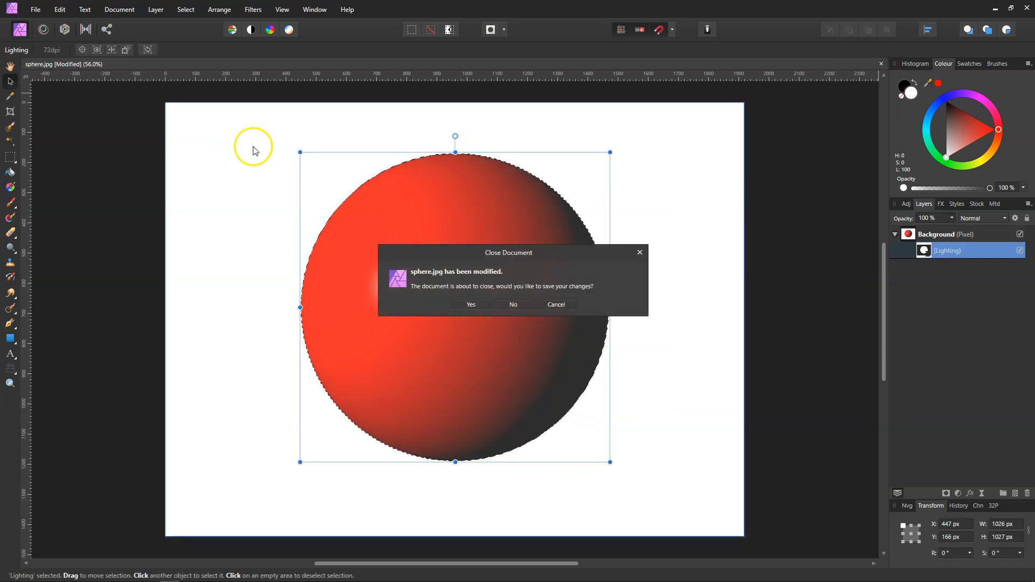
{"action": "left_click", "coordinate": [527, 303]}
- Open the brick wall image wall-3671612_1920.jpg and unlock its Background layer
{"action": "left_click", "coordinate": [35, 9]}
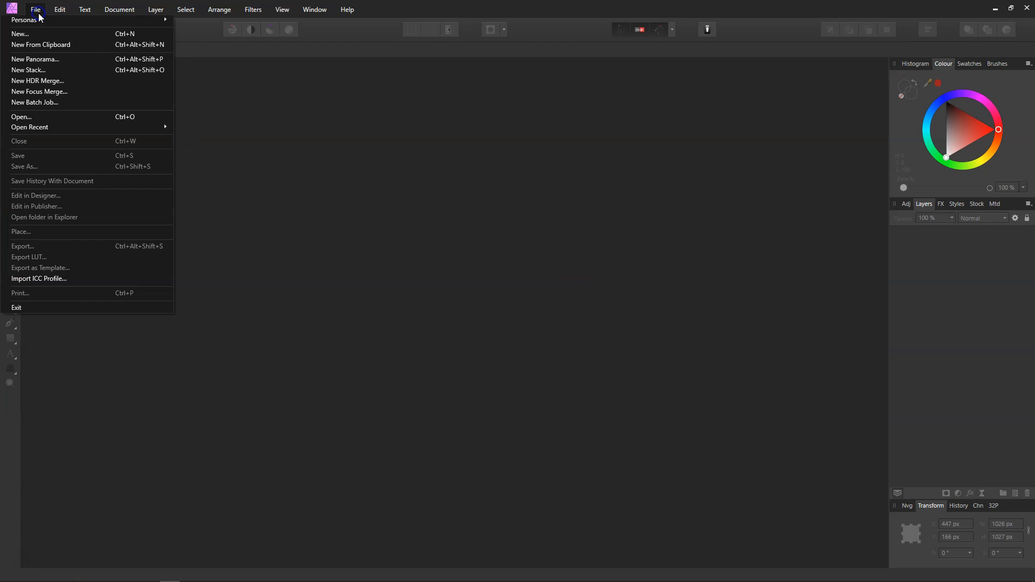
{"action": "left_click", "coordinate": [40, 116]}
{"action": "left_click", "coordinate": [405, 103]}
{"action": "left_click", "coordinate": [425, 271]}
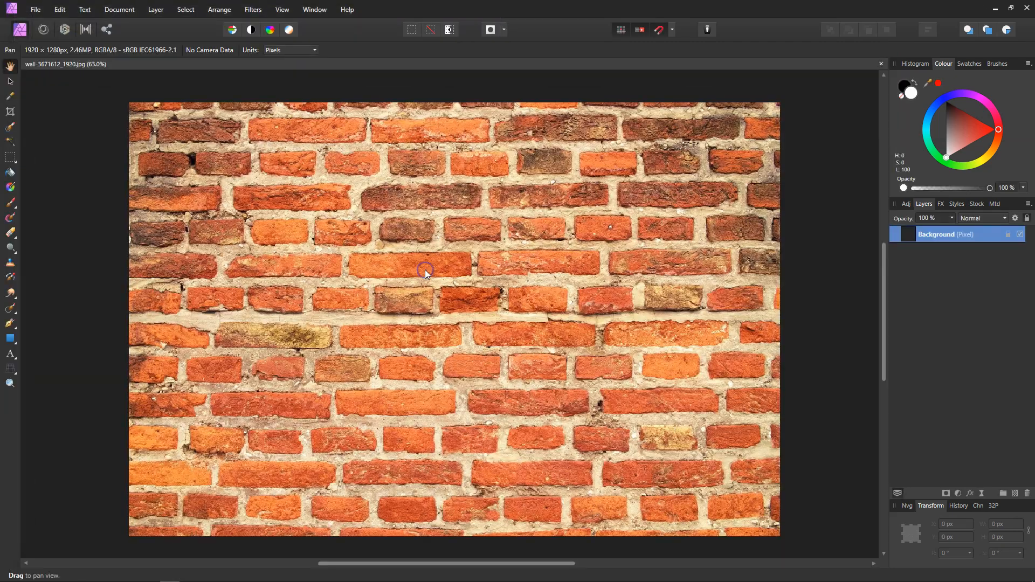
{"action": "left_click", "coordinate": [391, 257]}
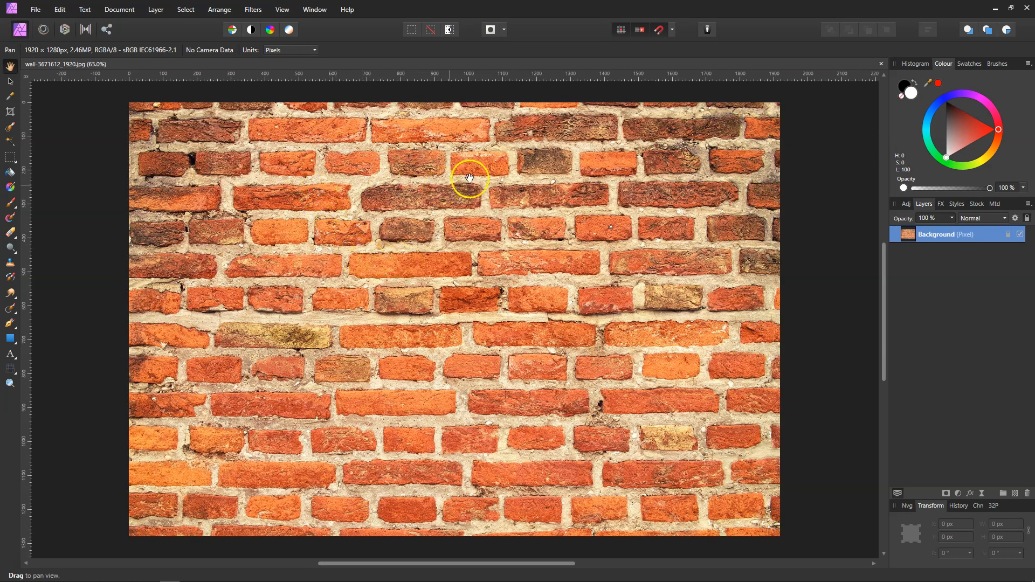
{"action": "left_click", "coordinate": [1006, 236]}
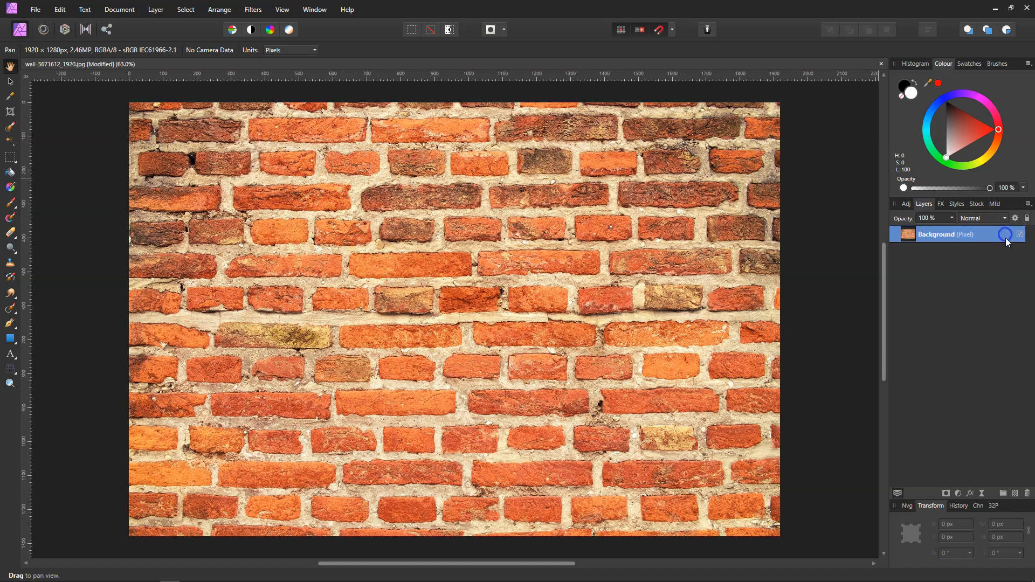
- Add a live Lighting filter to the brick wall with a Directional light at about 172.2° azimuth and 30.9° elevation
{"action": "left_click", "coordinate": [982, 494]}
{"action": "left_click", "coordinate": [915, 467]}
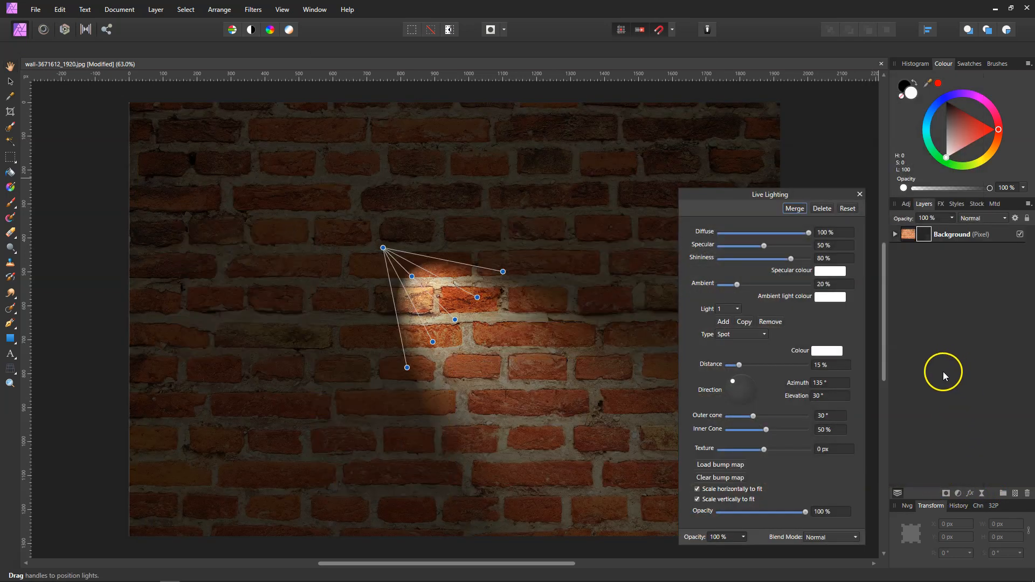
{"action": "left_click", "coordinate": [765, 334]}
{"action": "left_click", "coordinate": [751, 363]}
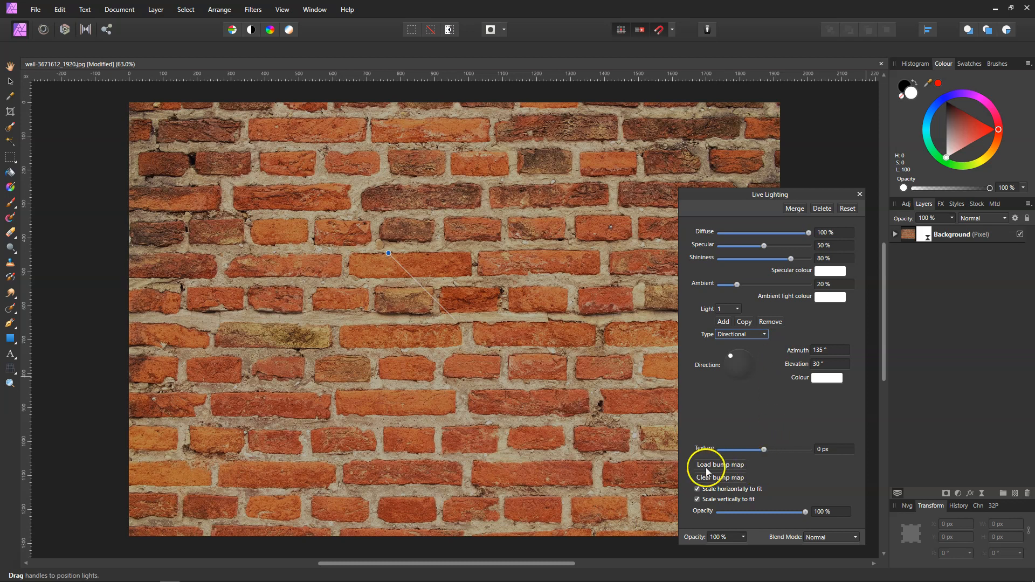
{"action": "left_click_drag", "start_coordinate": [386, 251], "coordinate": [361, 306]}
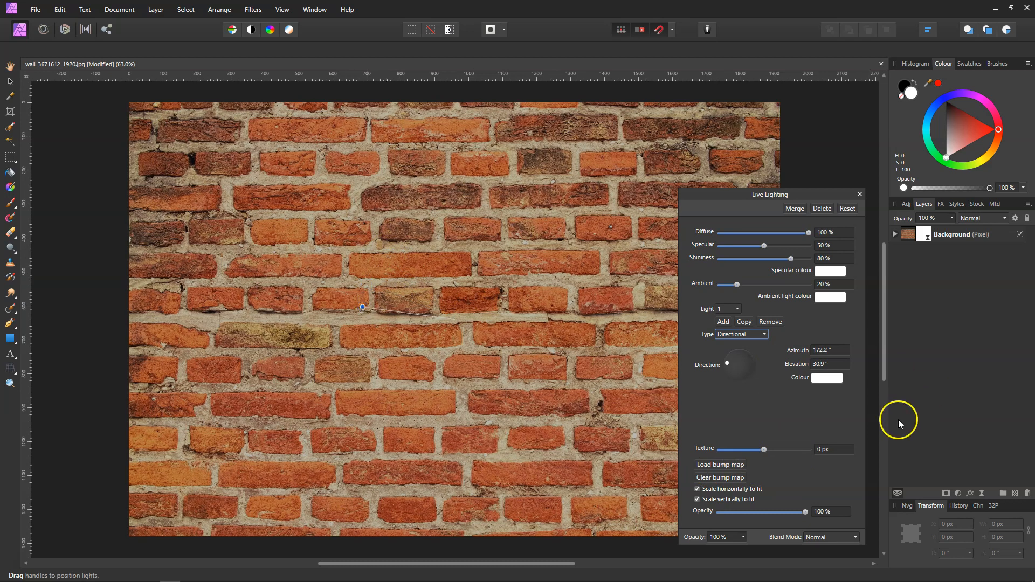
- Set the filter's Texture to about 18 px, Diffuse to 57%, Specular to 9%, Shininess to 7% and Ambient to 37%
{"action": "left_click_drag", "start_coordinate": [764, 449], "coordinate": [764, 450]}
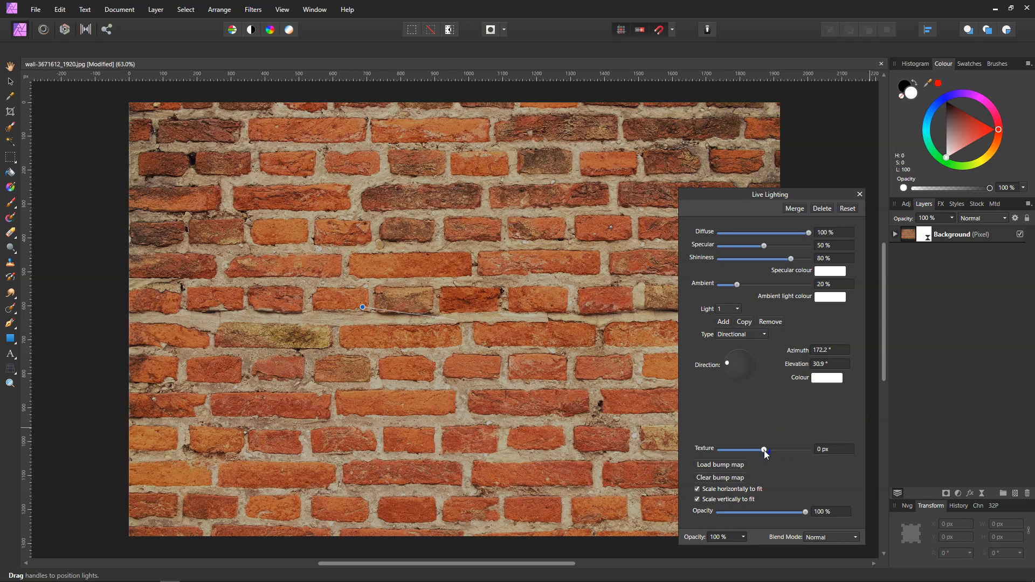
{"action": "left_click", "coordinate": [746, 458]}
{"action": "left_click_drag", "start_coordinate": [763, 449], "coordinate": [772, 453]}
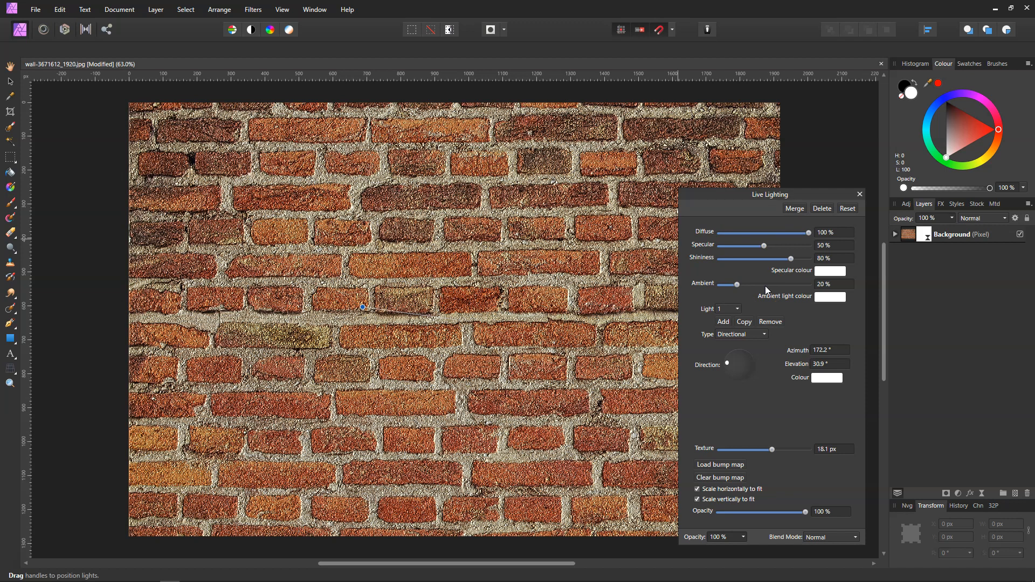
{"action": "left_click_drag", "start_coordinate": [809, 233], "coordinate": [729, 249]}
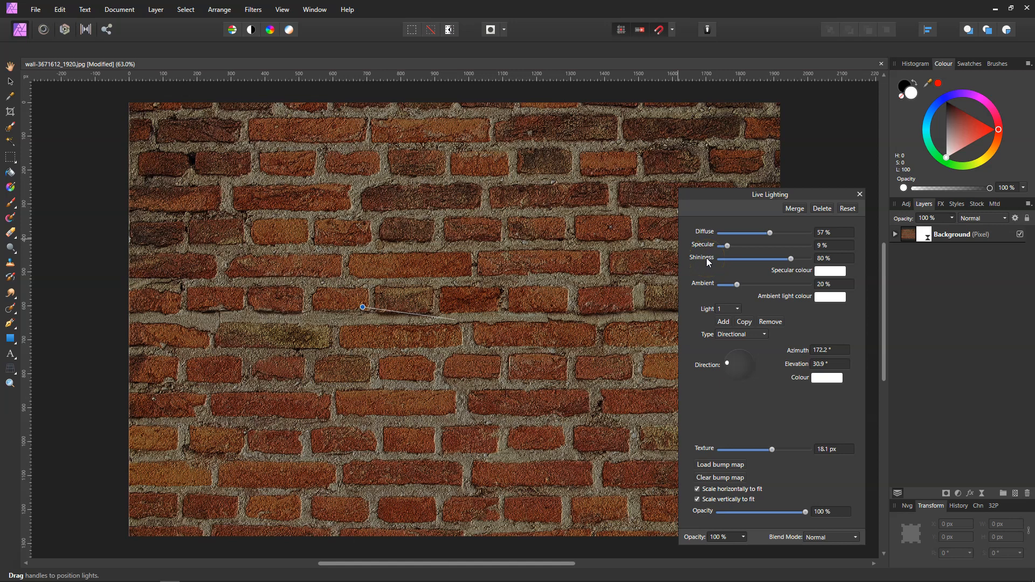
{"action": "left_click_drag", "start_coordinate": [790, 259], "coordinate": [725, 265]}
{"action": "left_click_drag", "start_coordinate": [737, 289], "coordinate": [754, 289]}
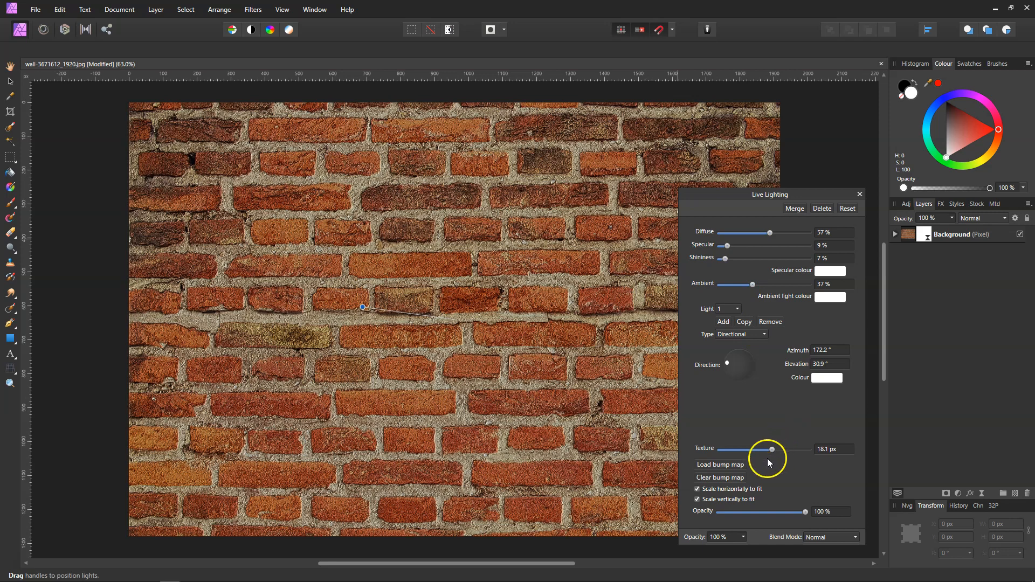
{"action": "mouse_move", "coordinate": [771, 448]}
{"action": "left_mouse_down"}
{"action": "mouse_move", "coordinate": [782, 449]}
{"action": "mouse_move", "coordinate": [770, 449]}
{"action": "left_mouse_up"}
- Close the lighting settings and compare the wall with the Lighting filter hidden and shown
{"action": "left_click", "coordinate": [860, 194]}
{"action": "left_click", "coordinate": [894, 235]}
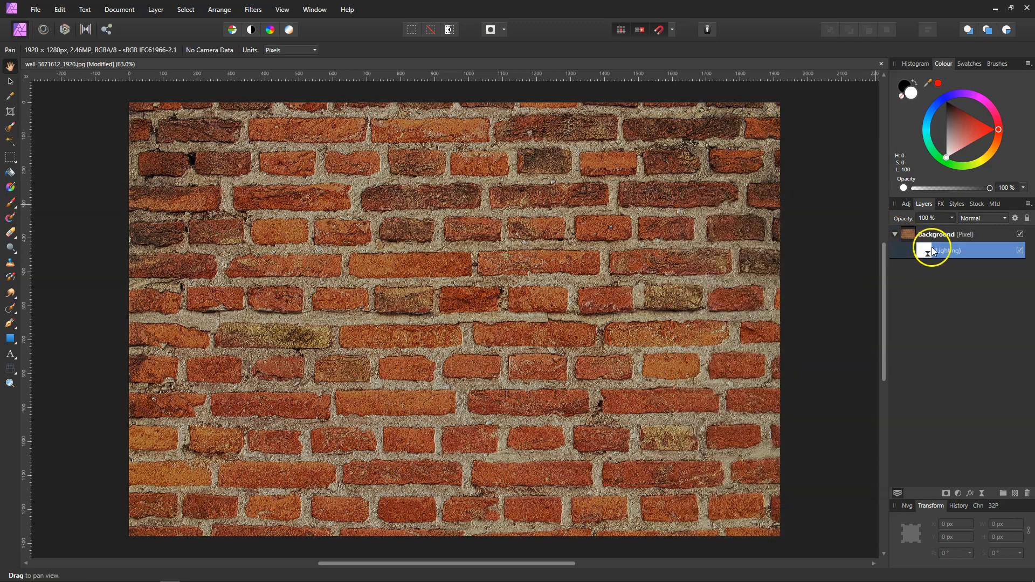
{"action": "left_click", "coordinate": [1019, 251]}
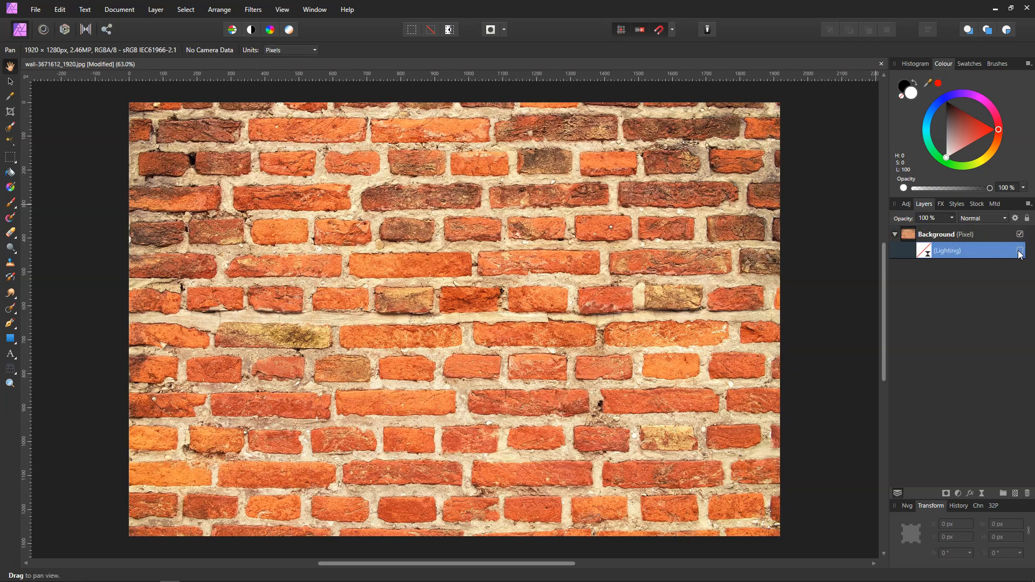
{"action": "left_click", "coordinate": [1019, 251]}
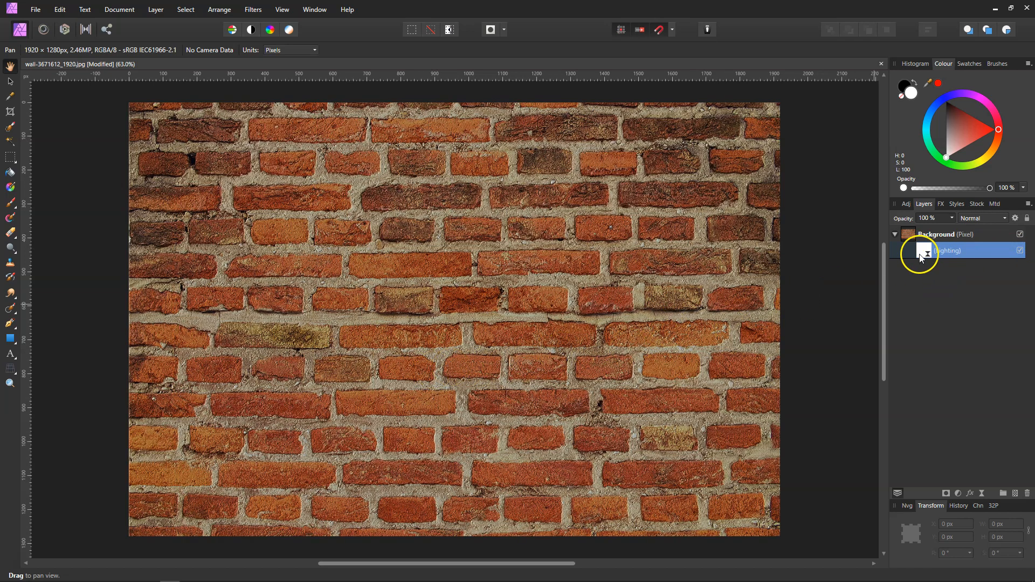
- Try negative Texture values around -31.3 px on the live Lighting filter, and delete the filter from the wall
{"action": "double_click", "coordinate": [922, 252]}
{"action": "left_click_drag", "start_coordinate": [769, 451], "coordinate": [751, 448]}
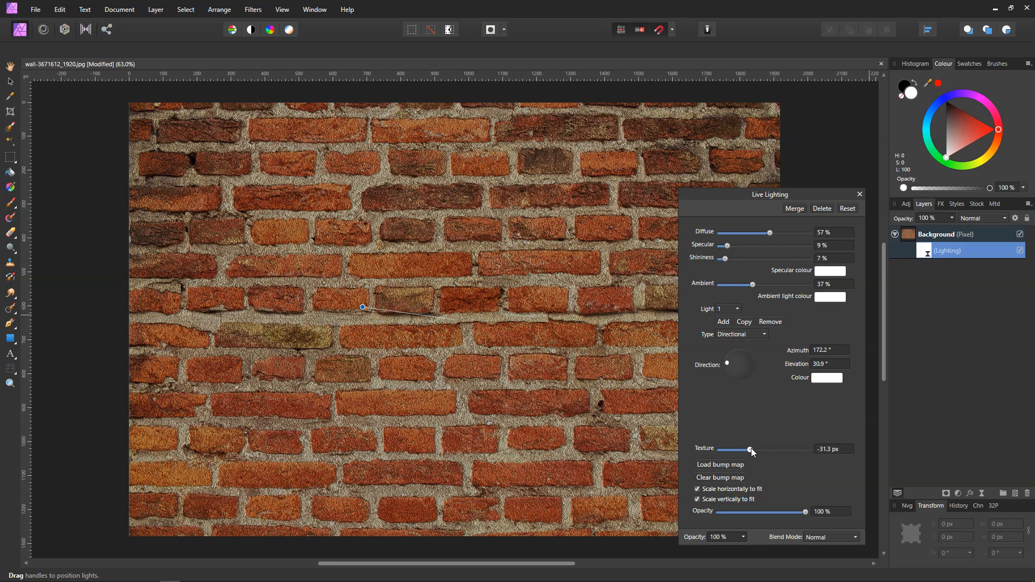
{"action": "left_click_drag", "start_coordinate": [751, 456], "coordinate": [742, 451]}
{"action": "left_click_drag", "start_coordinate": [742, 450], "coordinate": [752, 455]}
{"action": "left_click", "coordinate": [859, 194]}
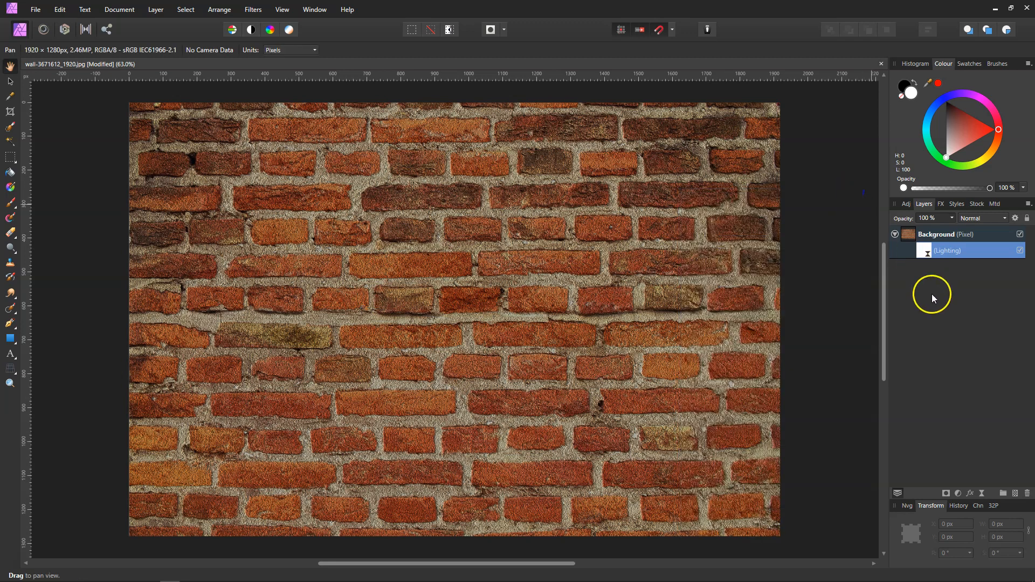
{"action": "left_click", "coordinate": [916, 251]}
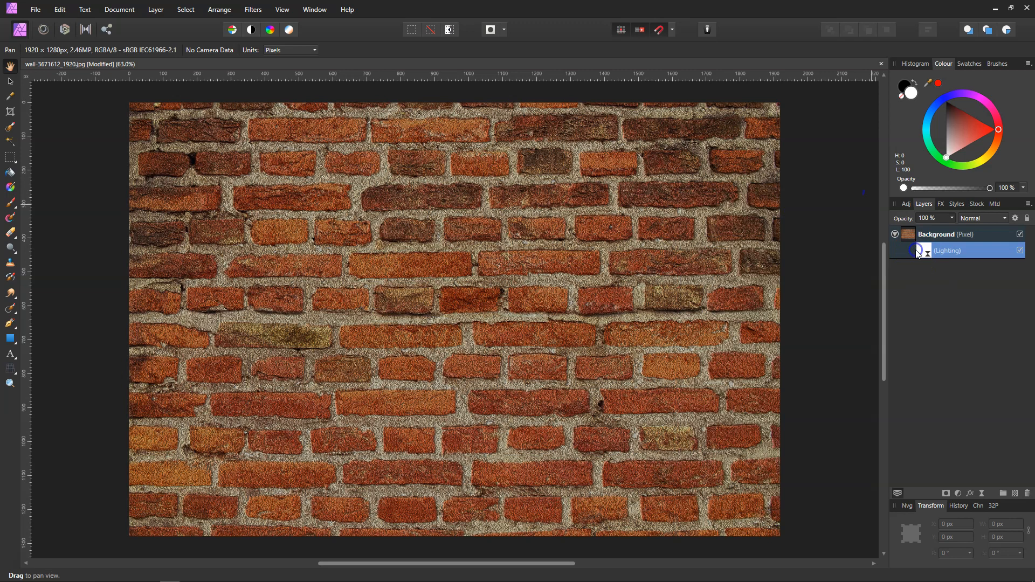
{"action": "left_click", "coordinate": [1027, 494]}
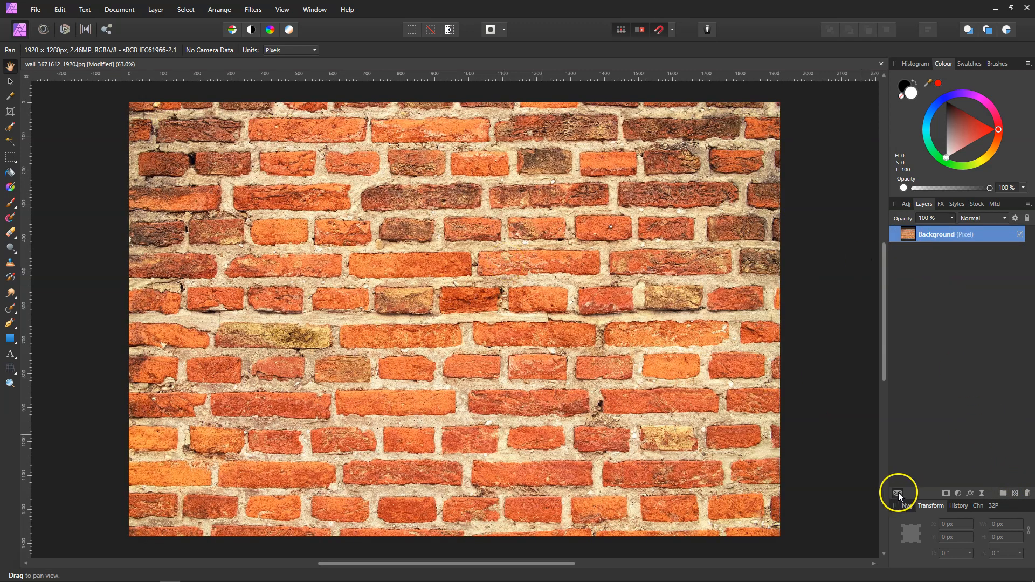
- Add a Black and White adjustment above the brick wall with Red at -200% and Yellow at 127%
{"action": "left_click", "coordinate": [958, 494]}
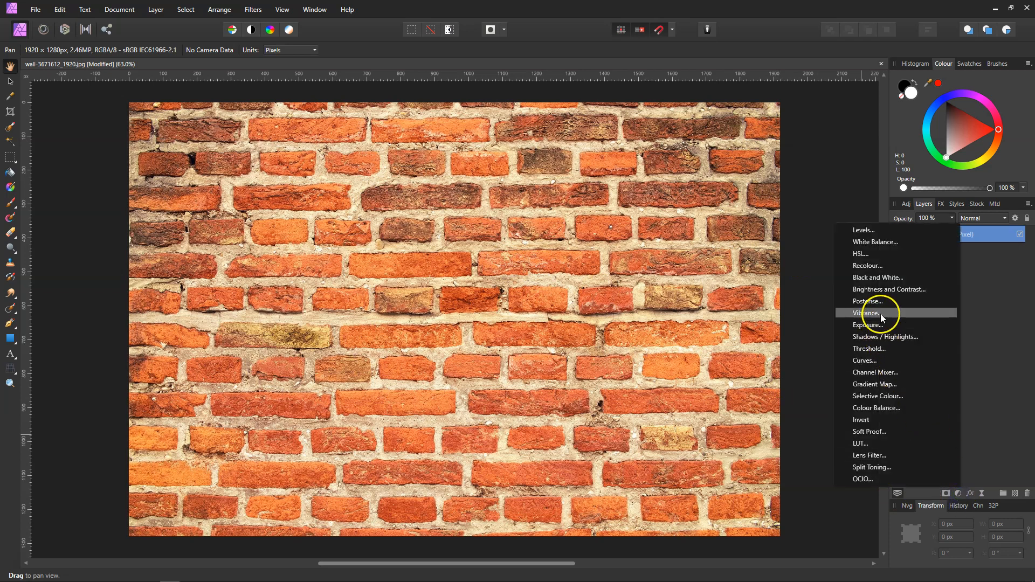
{"action": "left_click", "coordinate": [874, 277]}
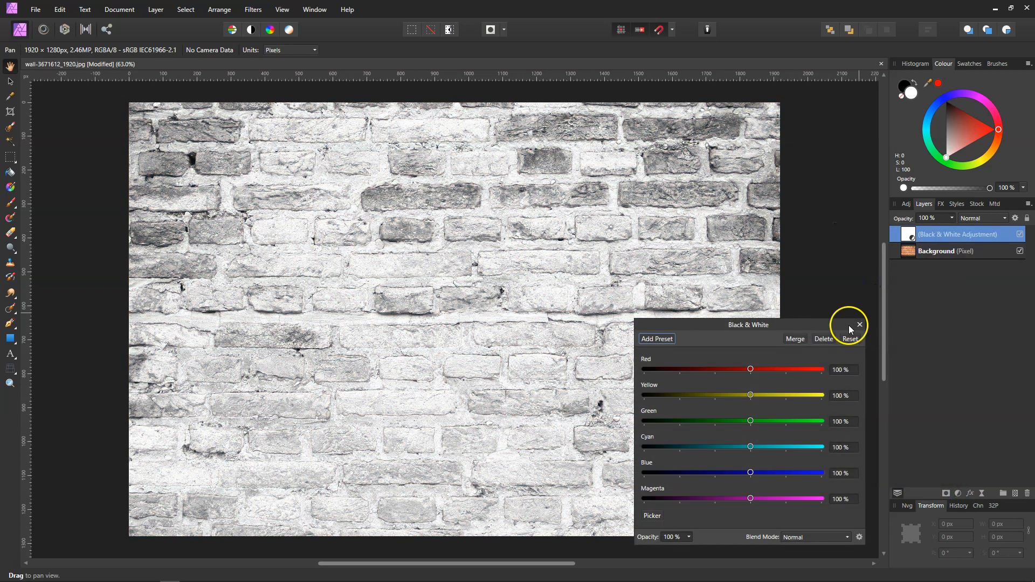
{"action": "left_click_drag", "start_coordinate": [751, 373], "coordinate": [635, 375]}
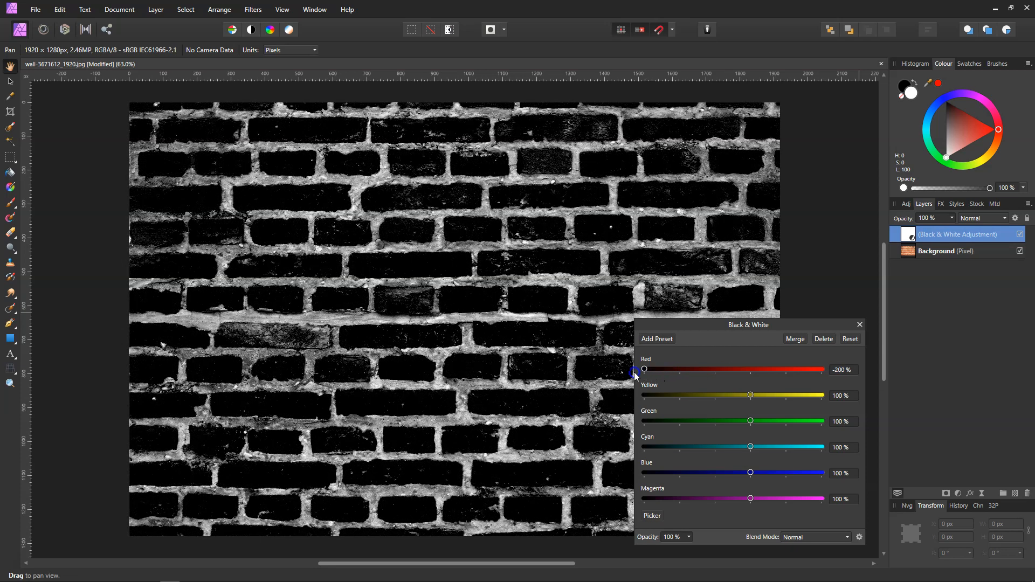
{"action": "mouse_move", "coordinate": [750, 397]}
{"action": "left_mouse_down"}
{"action": "mouse_move", "coordinate": [735, 395]}
{"action": "mouse_move", "coordinate": [804, 395]}
{"action": "mouse_move", "coordinate": [760, 395]}
{"action": "left_mouse_up"}
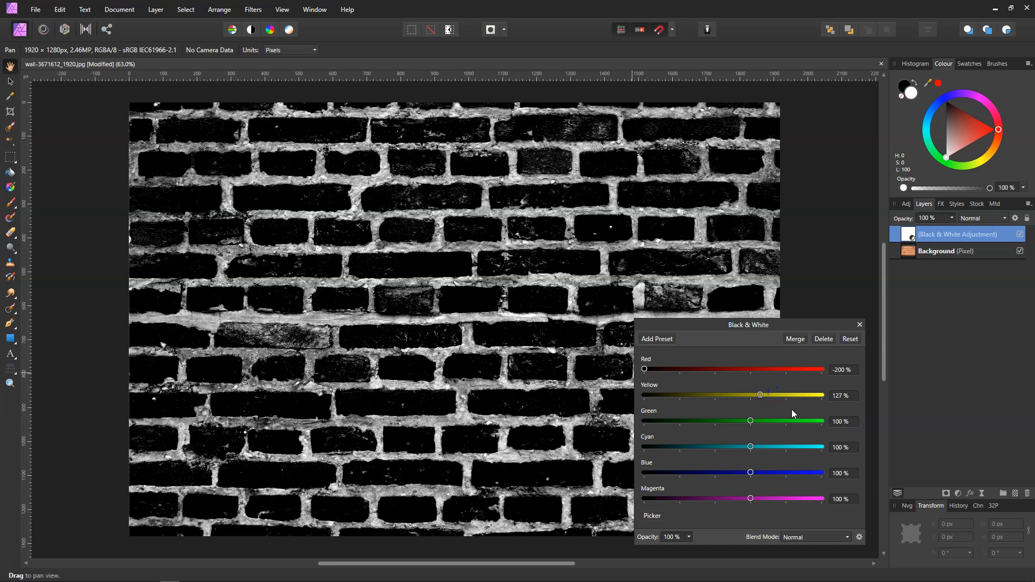
{"action": "left_click", "coordinate": [862, 329]}
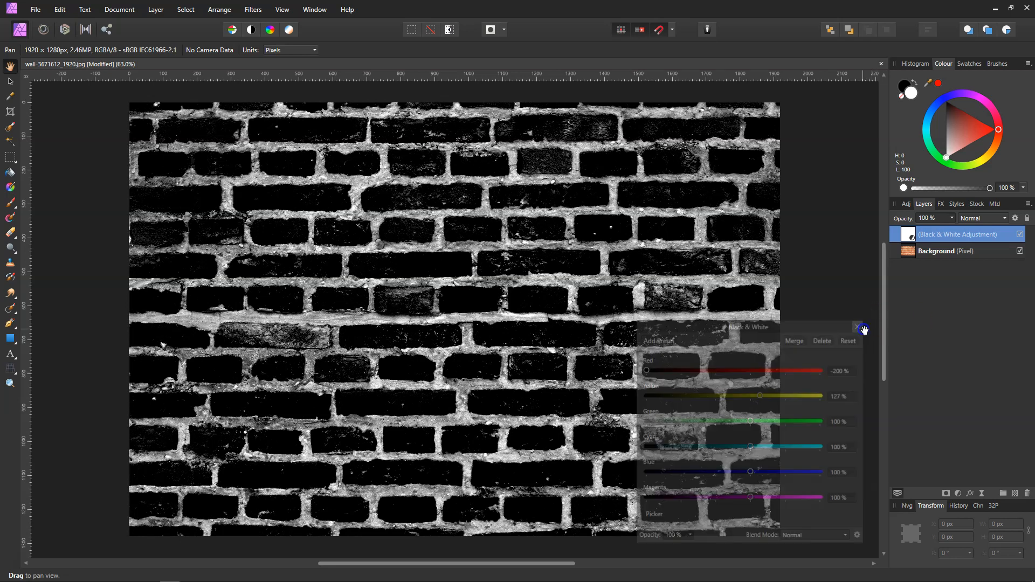
- Add a Curves adjustment, shifting the black point inward about a third of the input range and slightly lowering the white point's output
{"action": "left_click", "coordinate": [960, 493]}
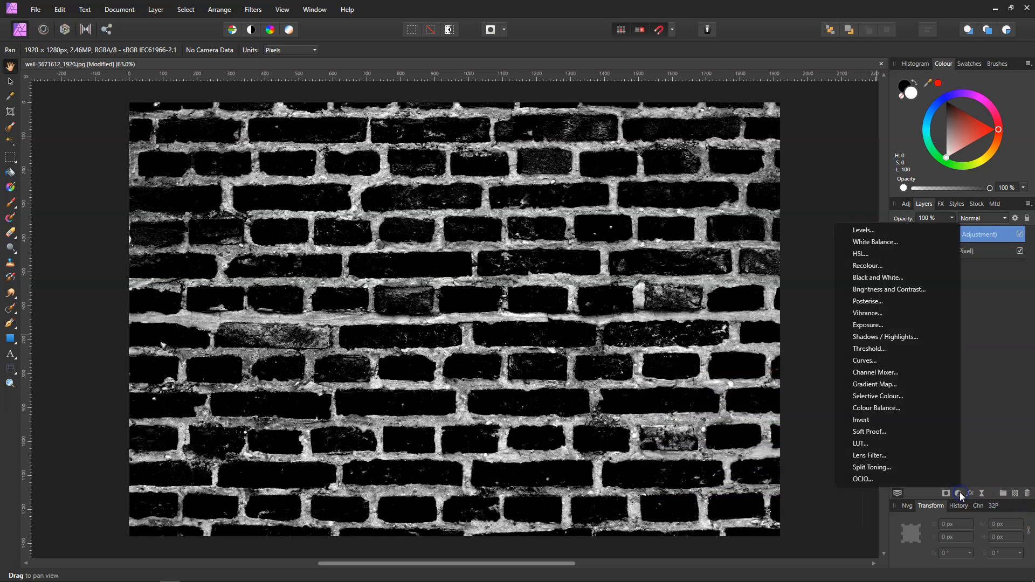
{"action": "left_click", "coordinate": [865, 360]}
{"action": "left_click_drag", "start_coordinate": [645, 487], "coordinate": [715, 489]}
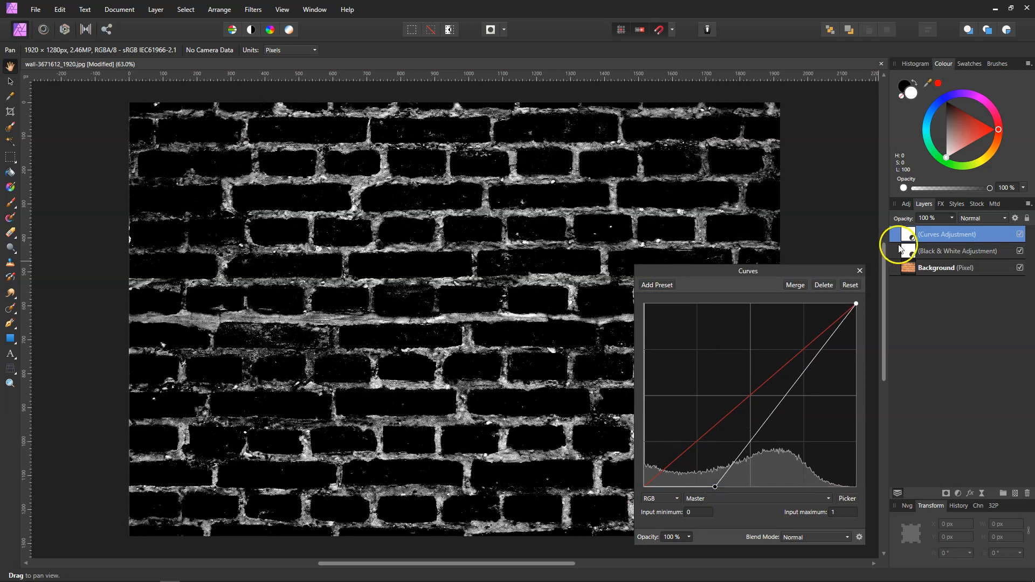
{"action": "mouse_move", "coordinate": [856, 303]}
{"action": "left_mouse_down"}
{"action": "mouse_move", "coordinate": [857, 340]}
{"action": "mouse_move", "coordinate": [857, 314]}
{"action": "left_mouse_up"}
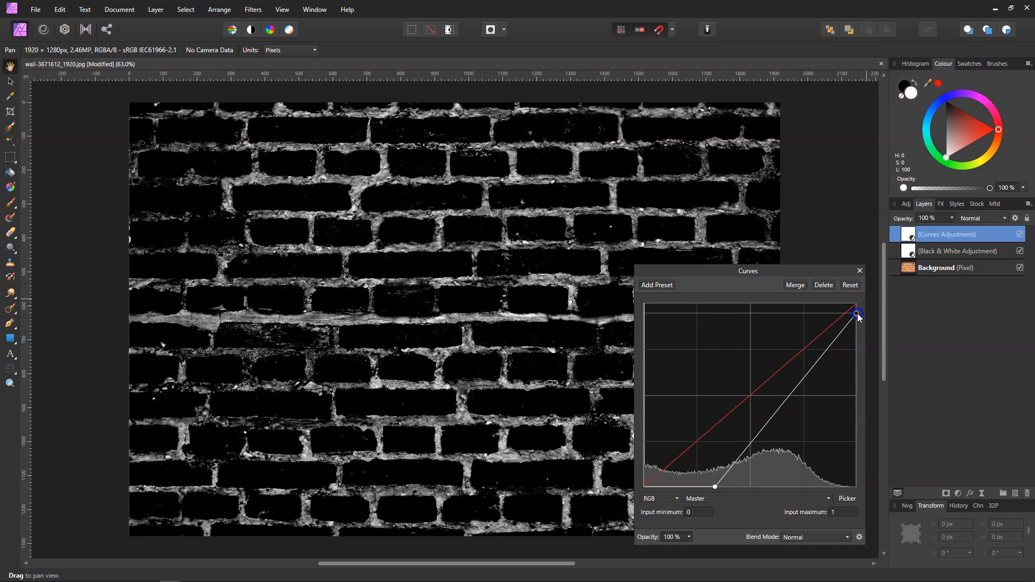
{"action": "left_click", "coordinate": [859, 270]}
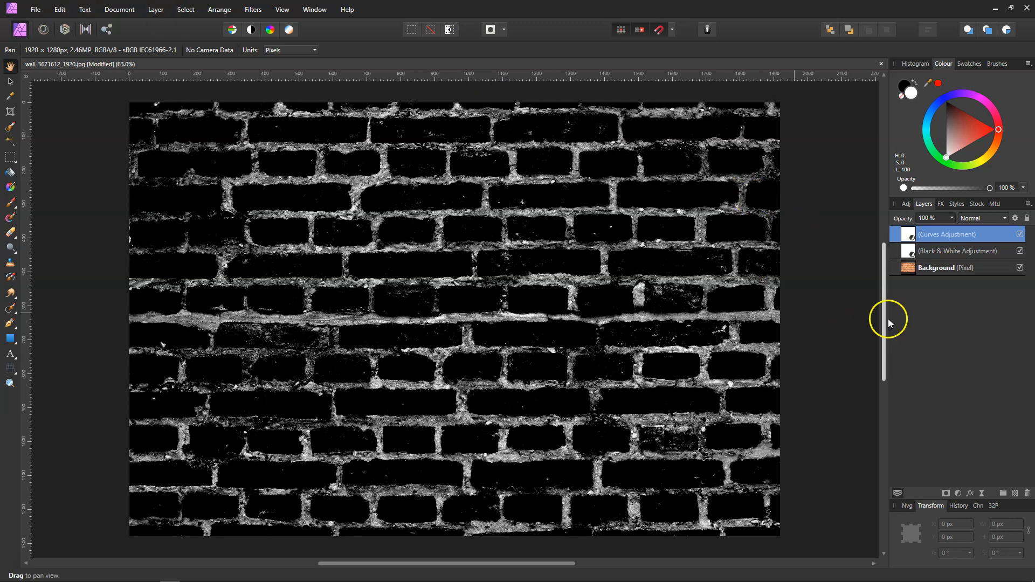
- Export the whole document as a 1920 x 1280 px JPEG (Best quality) to the Lighting folder under a shortened version of its file name
{"action": "left_click", "coordinate": [34, 10]}
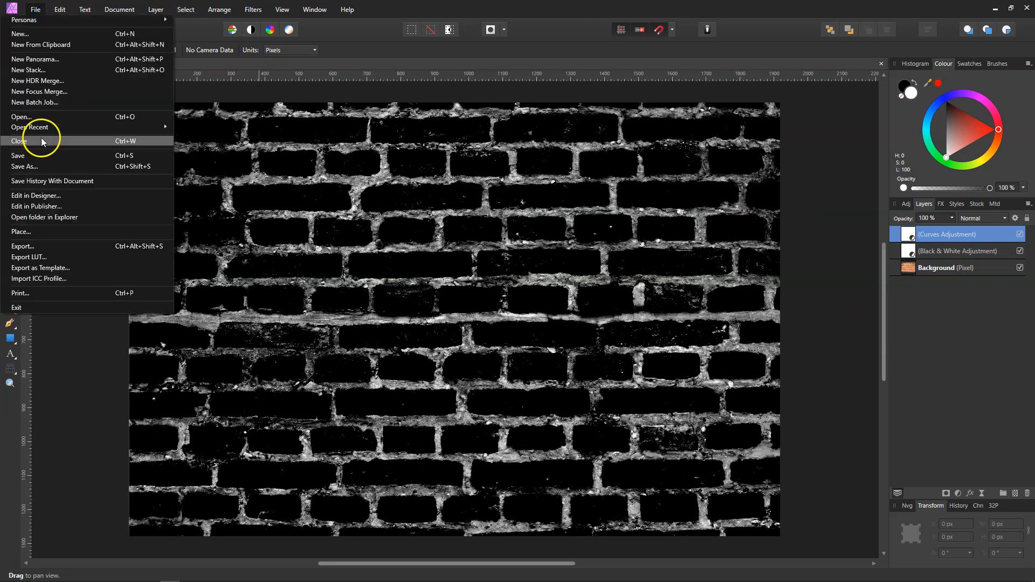
{"action": "left_click", "coordinate": [38, 245]}
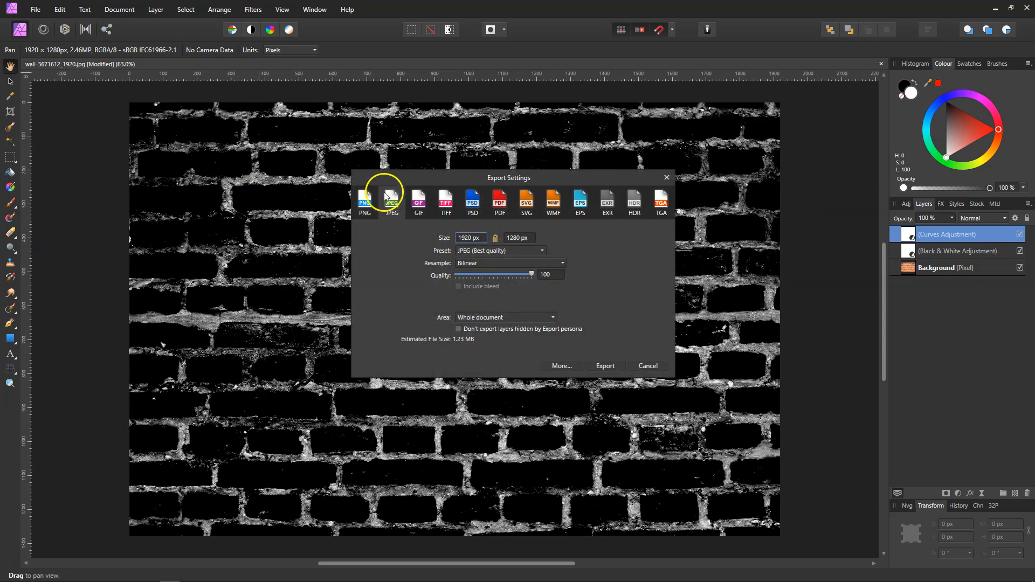
{"action": "left_click", "coordinate": [605, 366]}
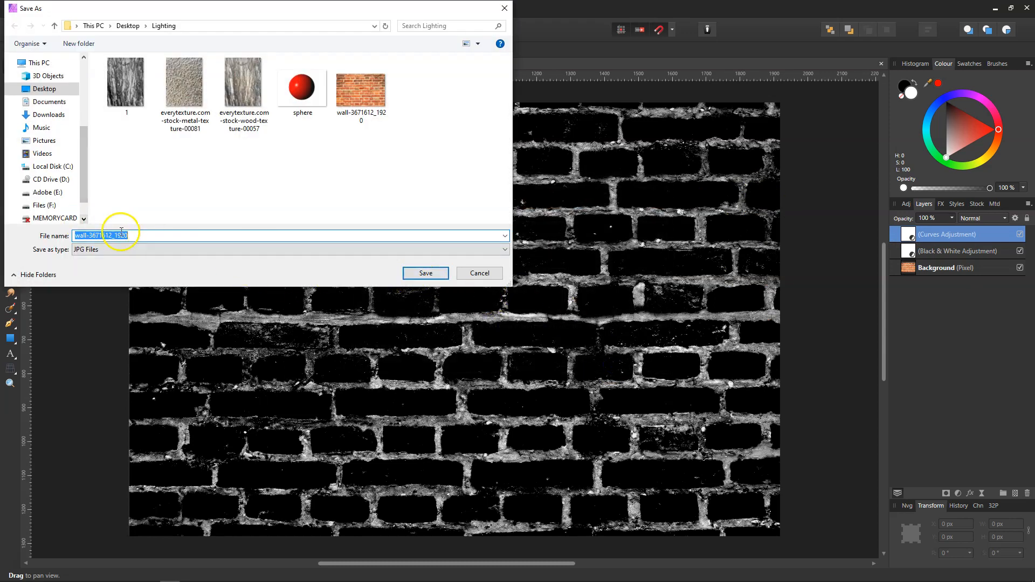
{"action": "left_click_drag", "start_coordinate": [128, 233], "coordinate": [107, 234]}
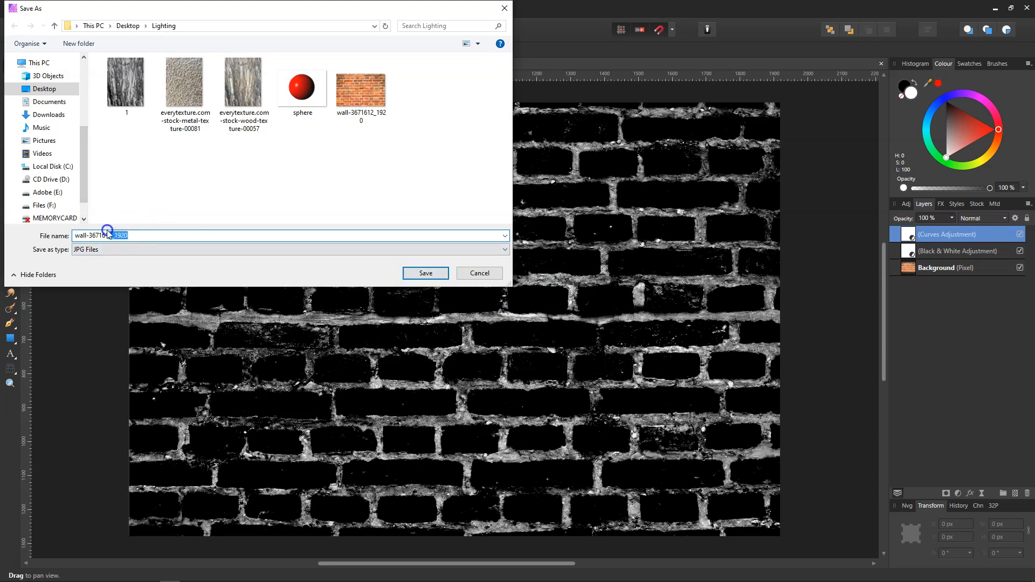
{"action": "key", "text": "BackSpace"}
{"action": "left_click", "coordinate": [426, 272]}
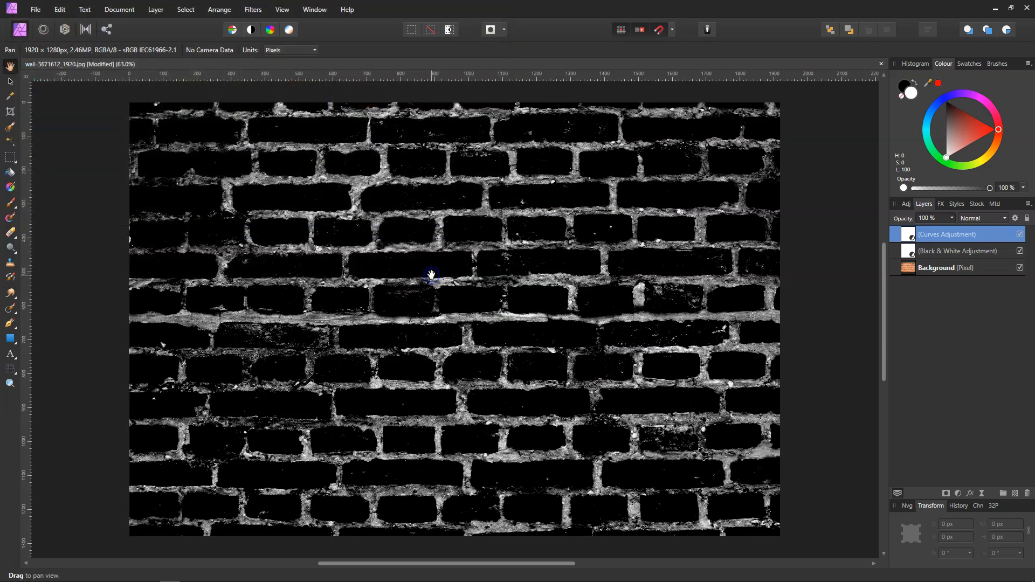